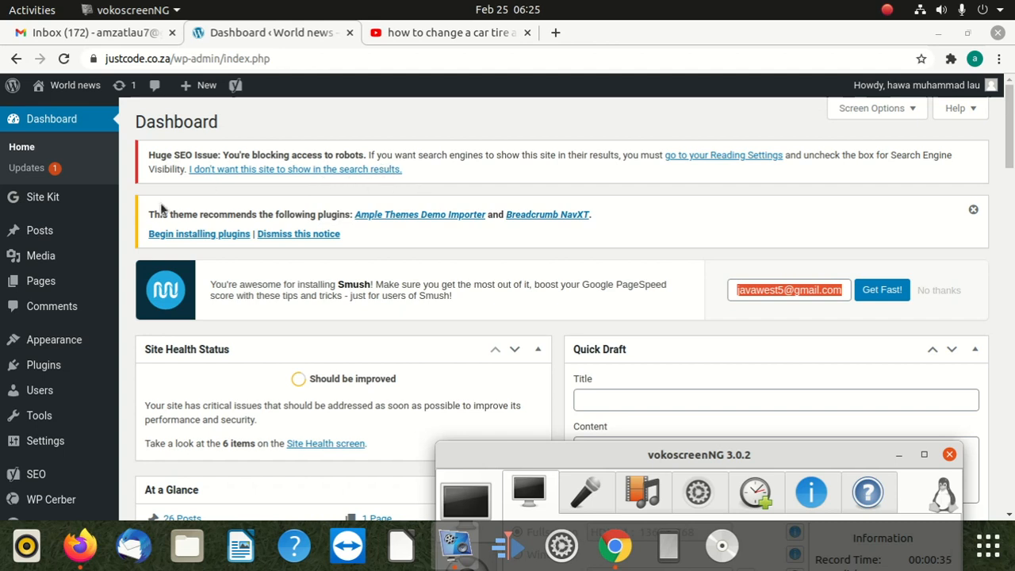
{"action": "scroll", "coordinate": [84, 361], "scroll_direction": "down", "scroll_amount": 2}
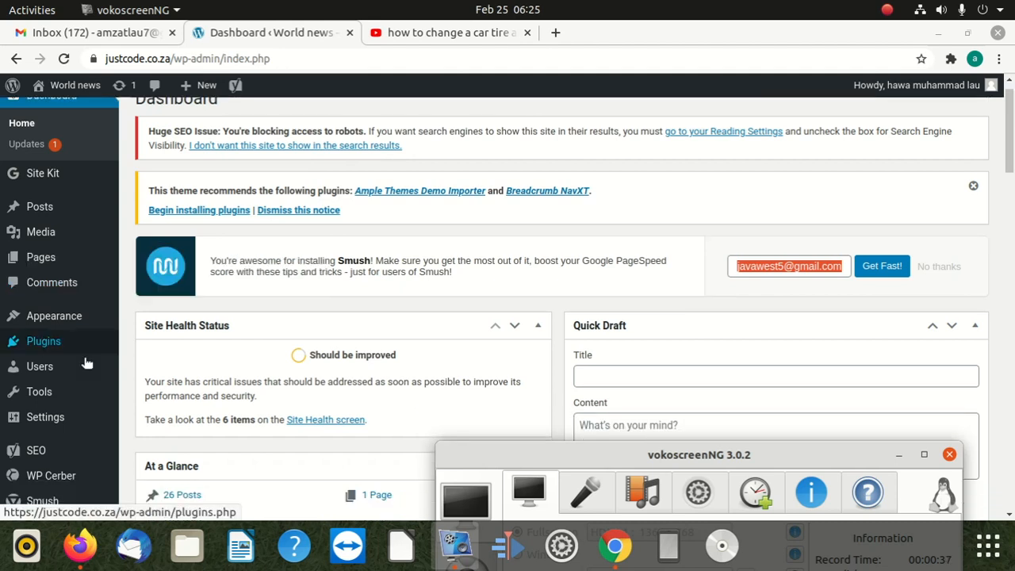
{"action": "scroll", "coordinate": [87, 359], "scroll_direction": "up", "scroll_amount": 2}
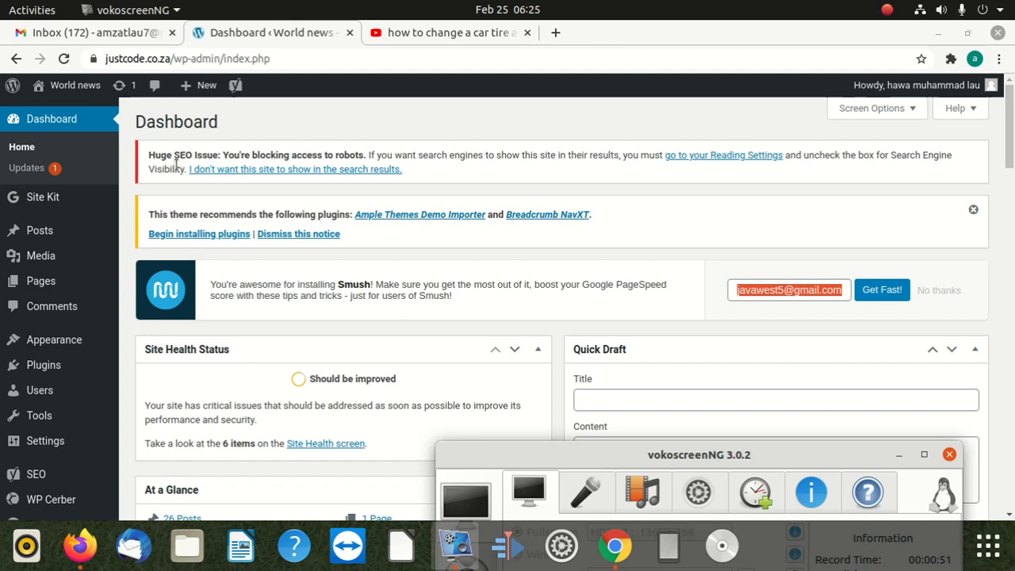
Step: Open Gmail in a new browser tab and open the Google AdSense message about the application status
{"action": "left_click", "coordinate": [553, 33]}
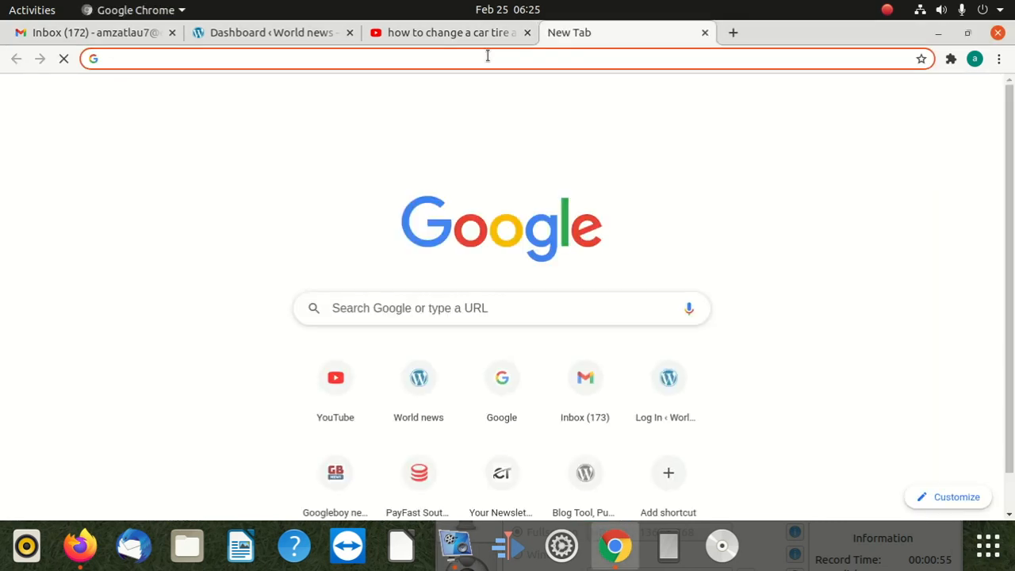
{"action": "type", "text": "g"}
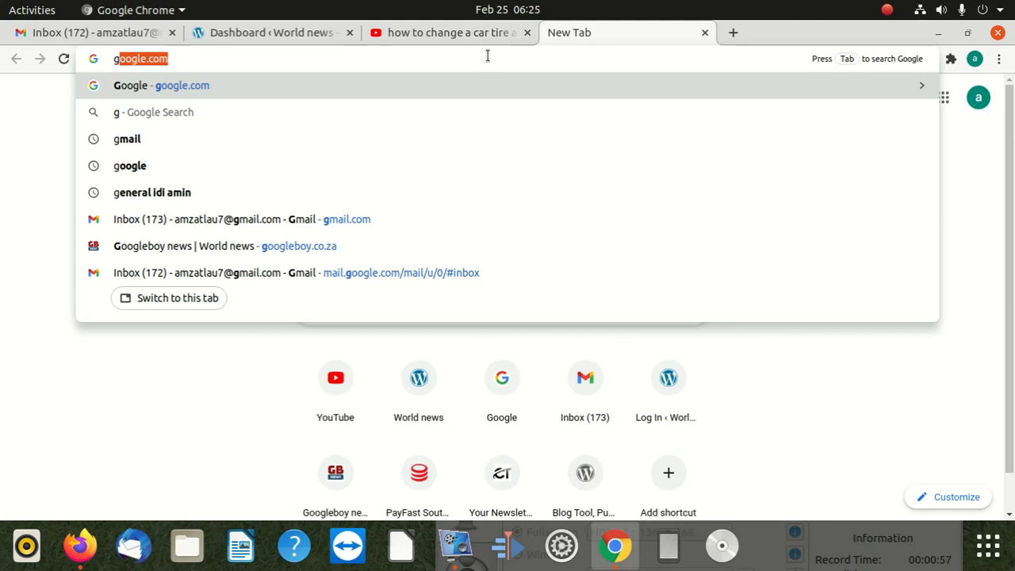
{"action": "type", "text": "m"}
{"action": "key", "text": "Return"}
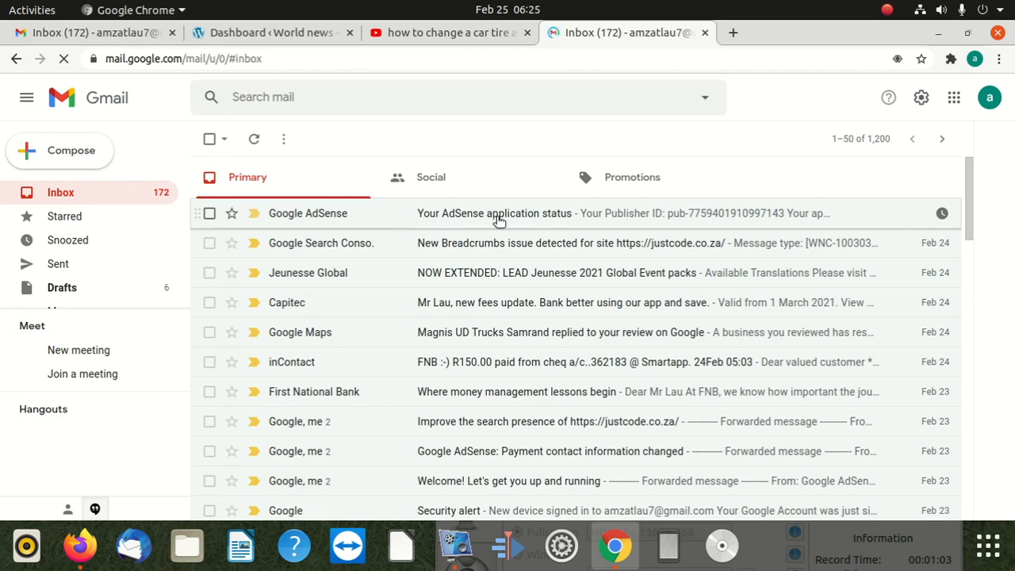
{"action": "left_click", "coordinate": [497, 221]}
Step: Read through the AdSense application status message and highlight the sentence about reapplying in the future
{"action": "scroll", "coordinate": [496, 301], "scroll_direction": "down", "scroll_amount": 2}
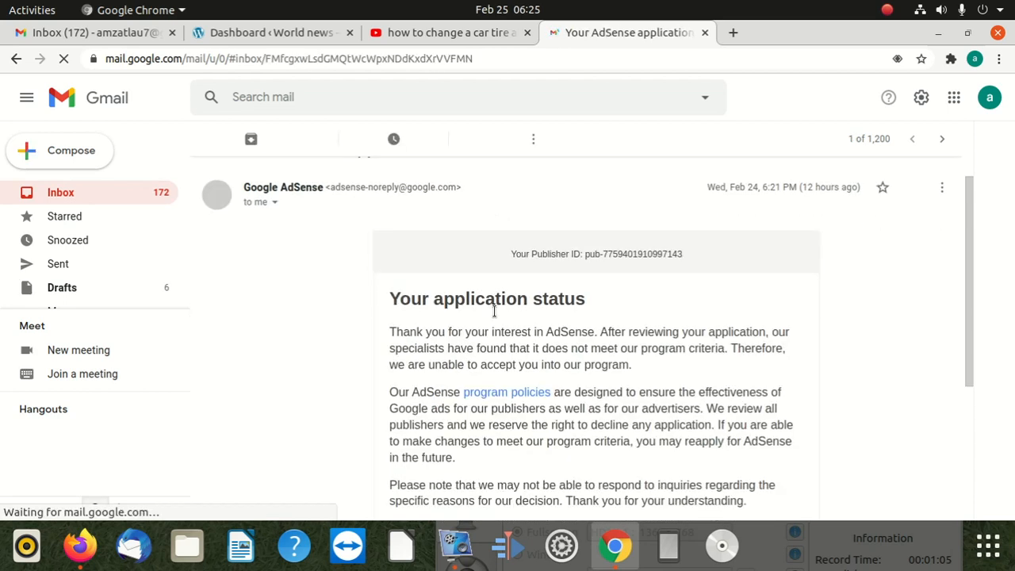
{"action": "scroll", "coordinate": [539, 281], "scroll_direction": "down", "scroll_amount": 2}
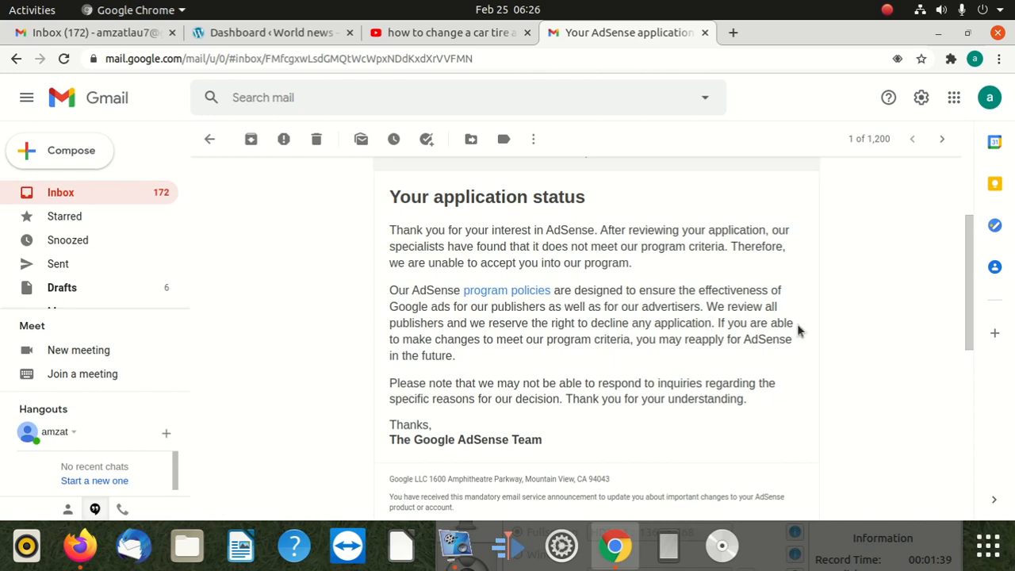
{"action": "scroll", "coordinate": [516, 356], "scroll_direction": "down", "scroll_amount": 2}
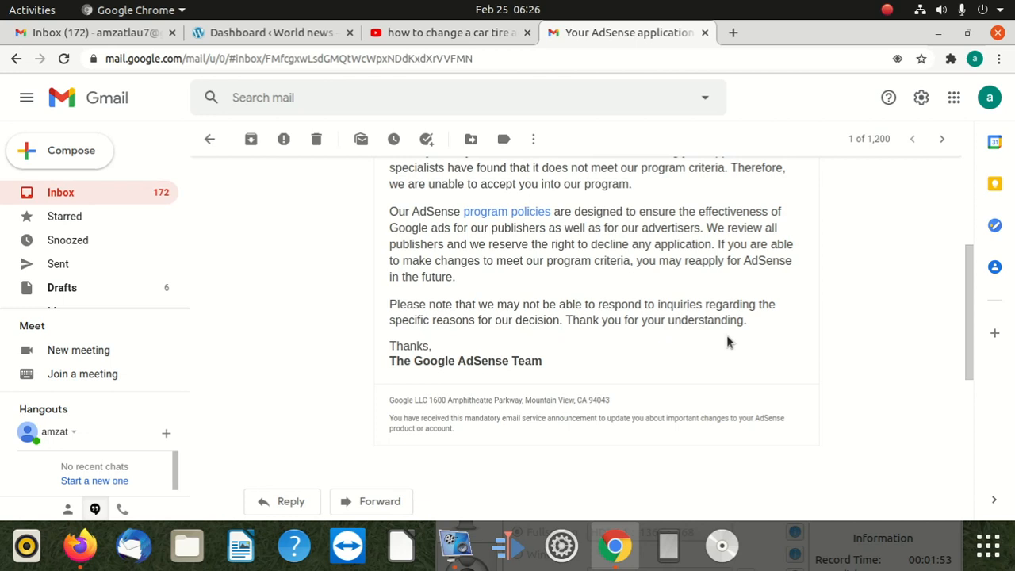
{"action": "scroll", "coordinate": [436, 349], "scroll_direction": "down", "scroll_amount": 2}
{"action": "scroll", "coordinate": [444, 353], "scroll_direction": "up", "scroll_amount": 3}
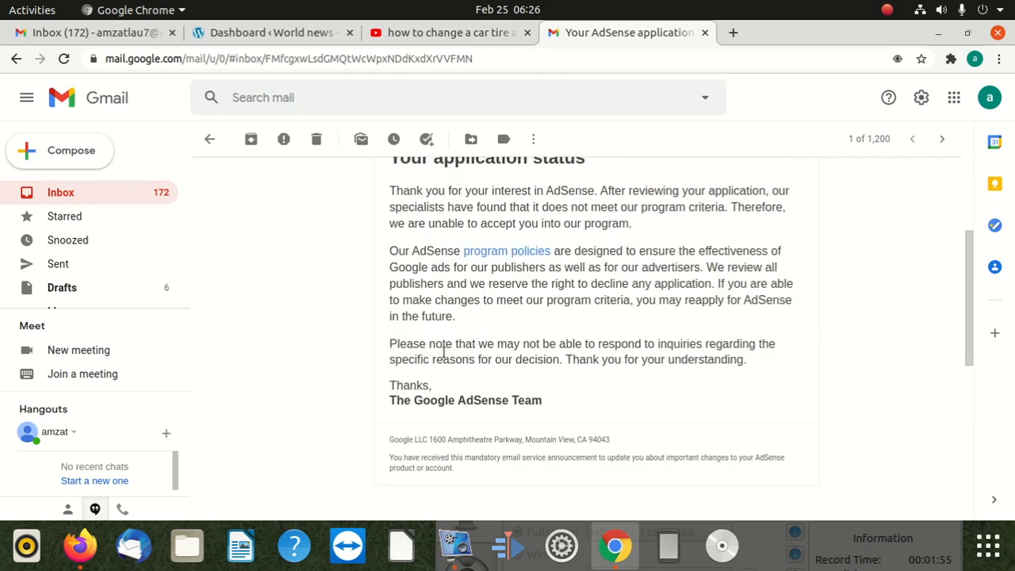
{"action": "scroll", "coordinate": [444, 353], "scroll_direction": "up", "scroll_amount": 1}
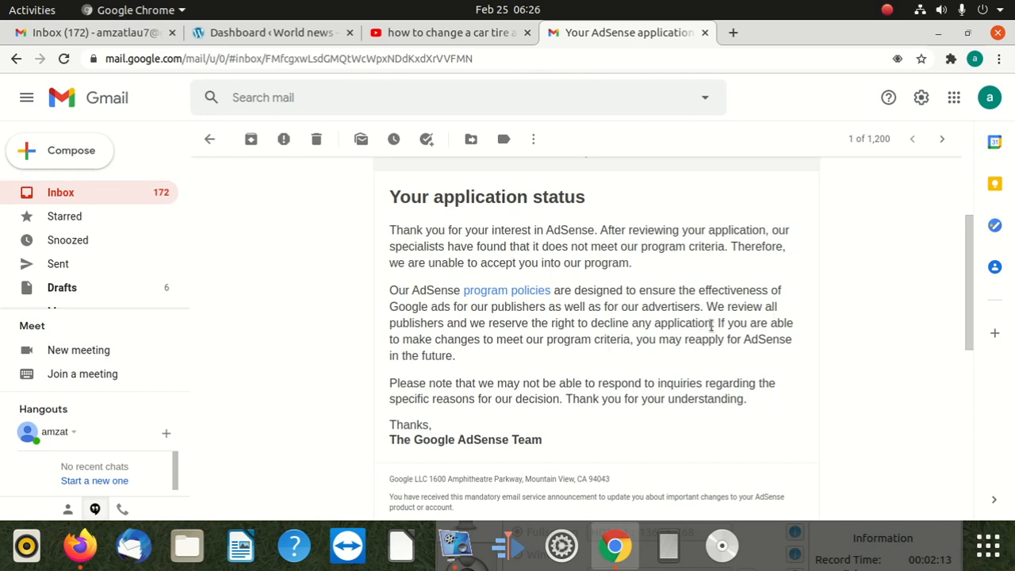
{"action": "left_click_drag", "start_coordinate": [712, 325], "coordinate": [723, 359]}
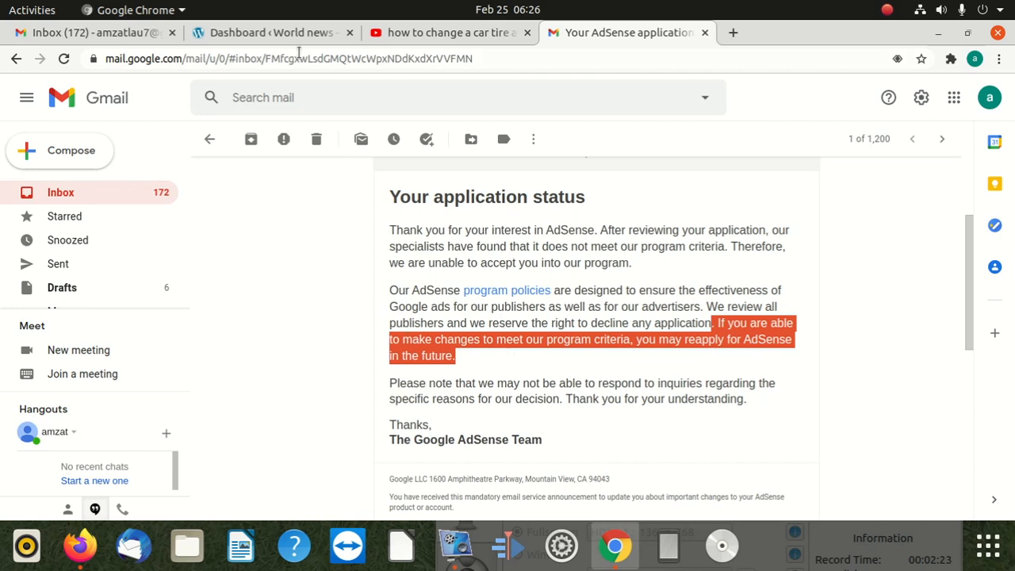
Step: Switch back to the WordPress dashboard and highlight the "Huge SEO Issue" notice, clearing the selection after reading it
{"action": "left_click", "coordinate": [280, 32]}
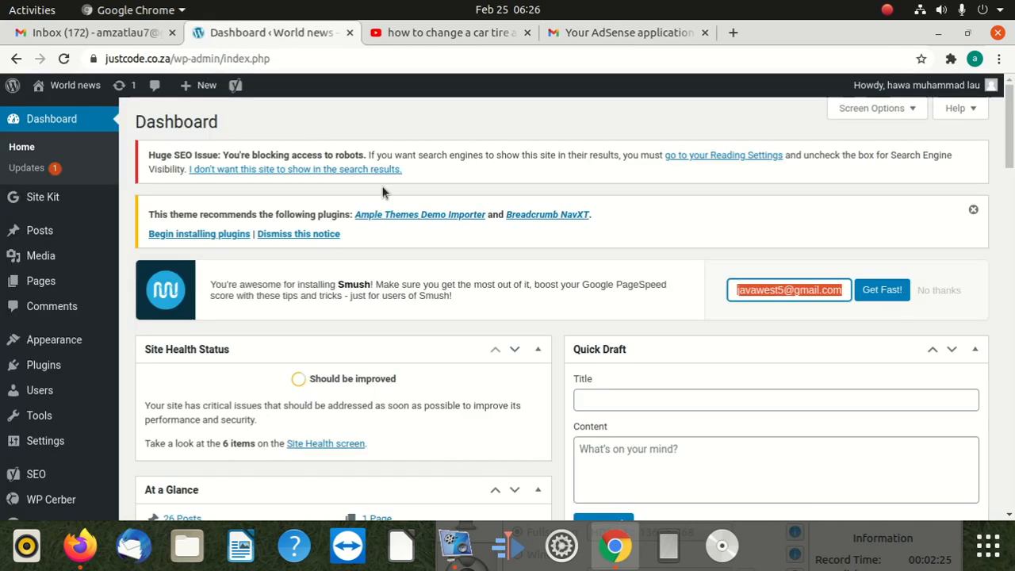
{"action": "left_click_drag", "start_coordinate": [148, 154], "coordinate": [500, 162]}
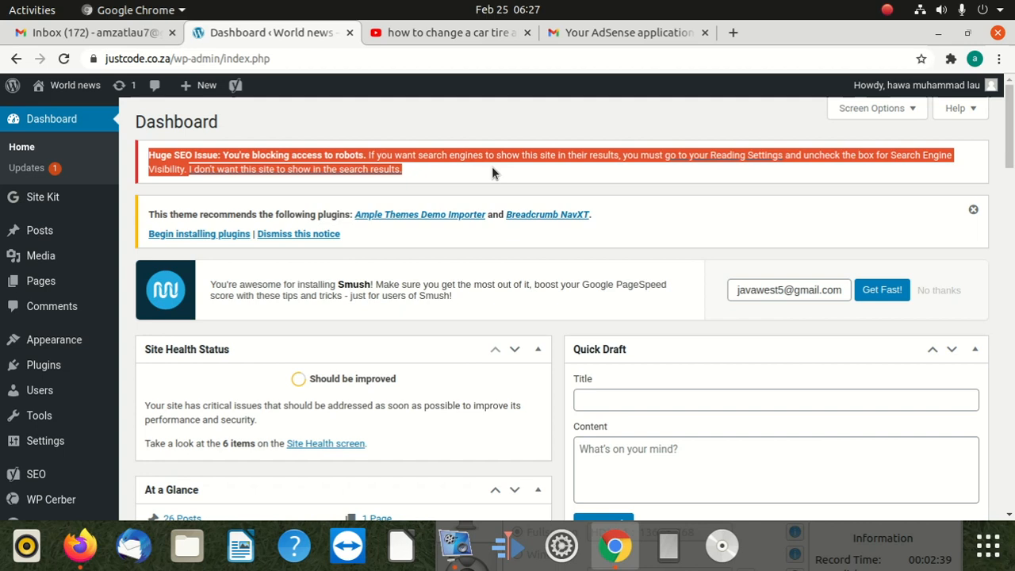
{"action": "left_click", "coordinate": [491, 167]}
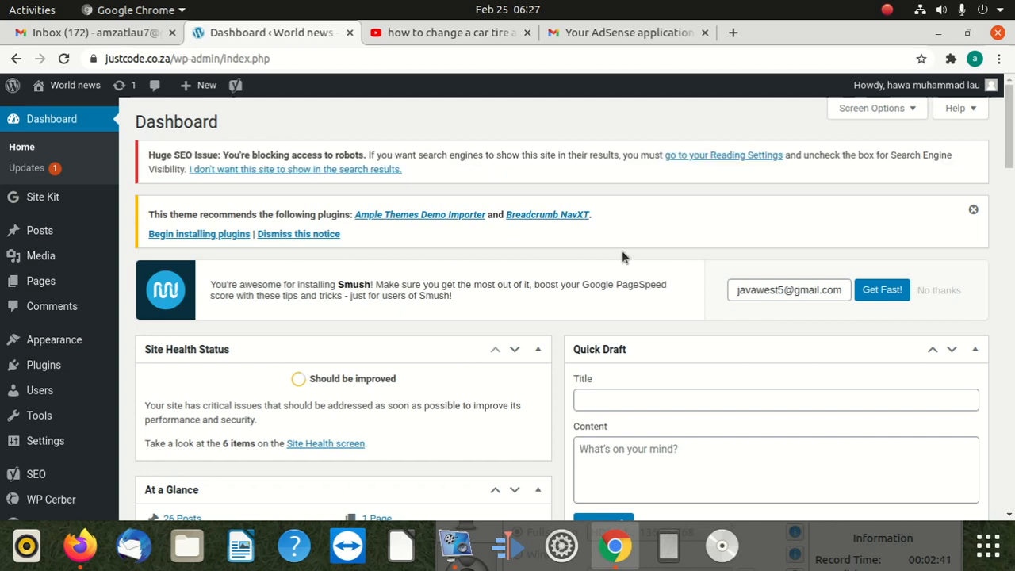
Step: Look at the Reading Settings linked from the SEO notice, go back to the dashboard and select the full notice text
{"action": "left_click", "coordinate": [740, 157]}
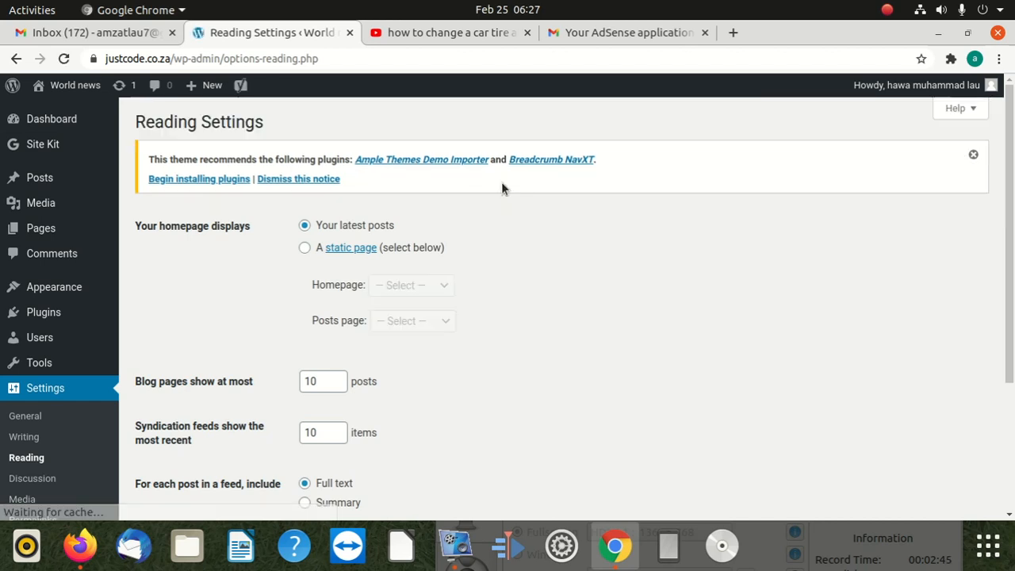
{"action": "left_click", "coordinate": [16, 58]}
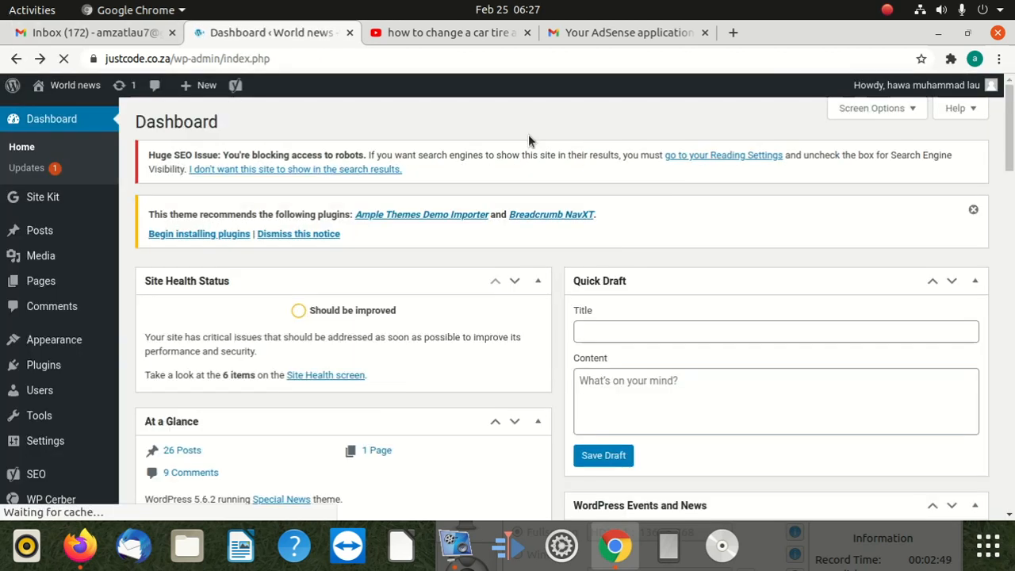
{"action": "left_click_drag", "start_coordinate": [403, 169], "coordinate": [147, 155]}
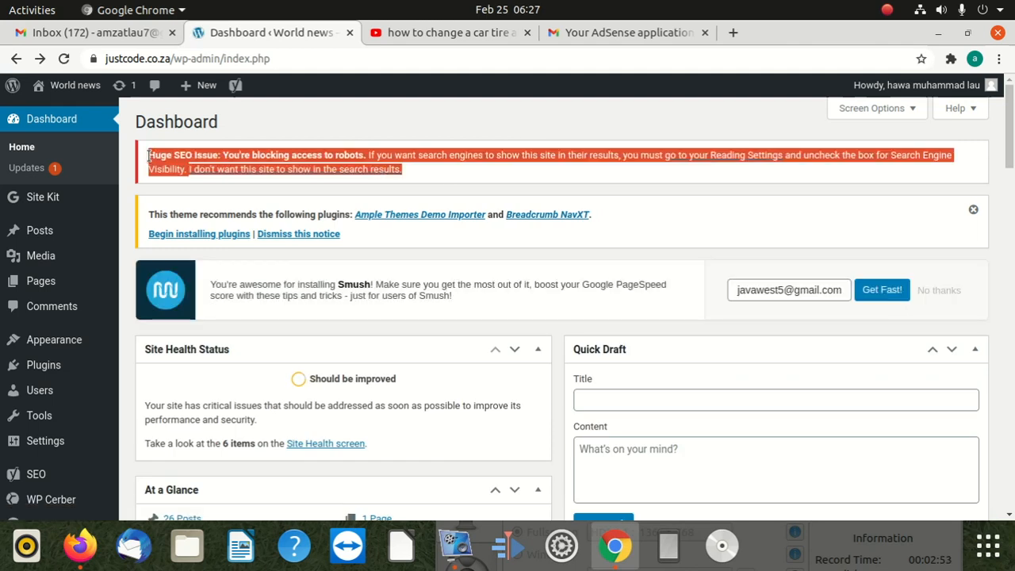
{"action": "right_click", "coordinate": [188, 154]}
{"action": "left_click", "coordinate": [232, 165]}
{"action": "left_click", "coordinate": [675, 176]}
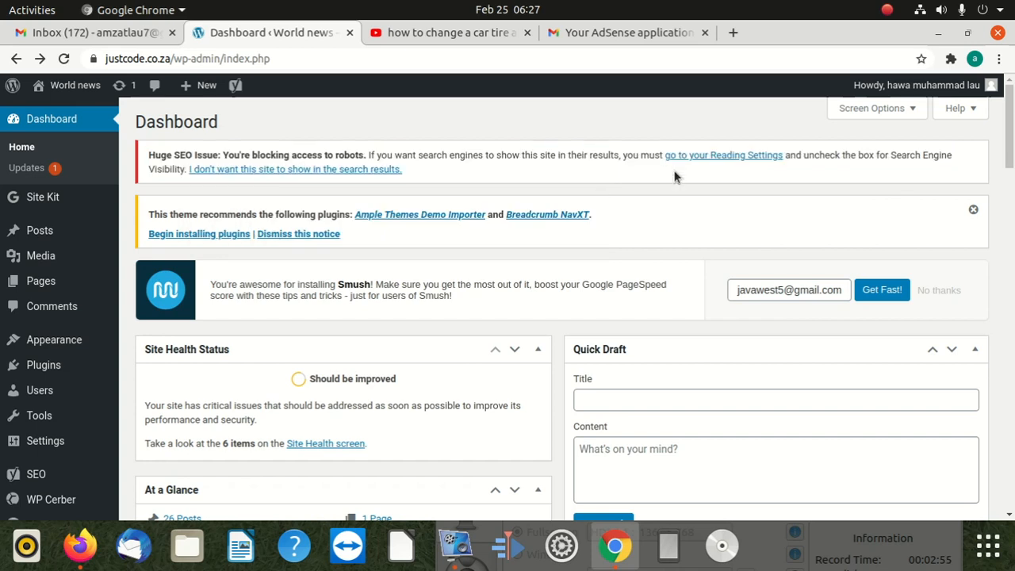
Step: In the Reading Settings, turn off "Discourage search engines from indexing this site" and save the changes
{"action": "left_click", "coordinate": [719, 156]}
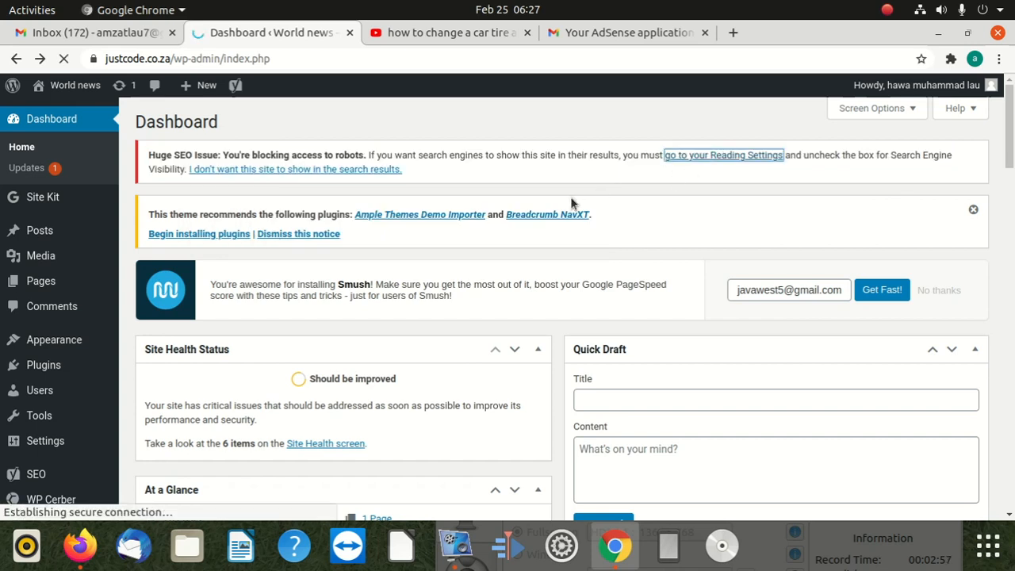
{"action": "scroll", "coordinate": [400, 306], "scroll_direction": "down", "scroll_amount": 5}
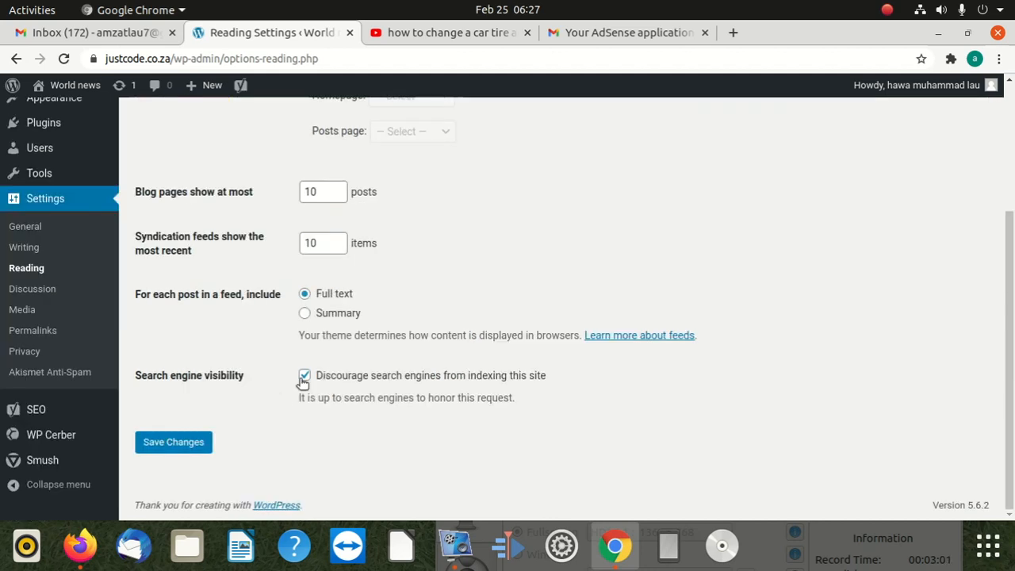
{"action": "left_click", "coordinate": [304, 377]}
{"action": "left_click", "coordinate": [357, 379]}
{"action": "left_click", "coordinate": [360, 379]}
{"action": "left_click", "coordinate": [306, 378]}
{"action": "left_click", "coordinate": [306, 377]}
{"action": "left_click", "coordinate": [174, 442]}
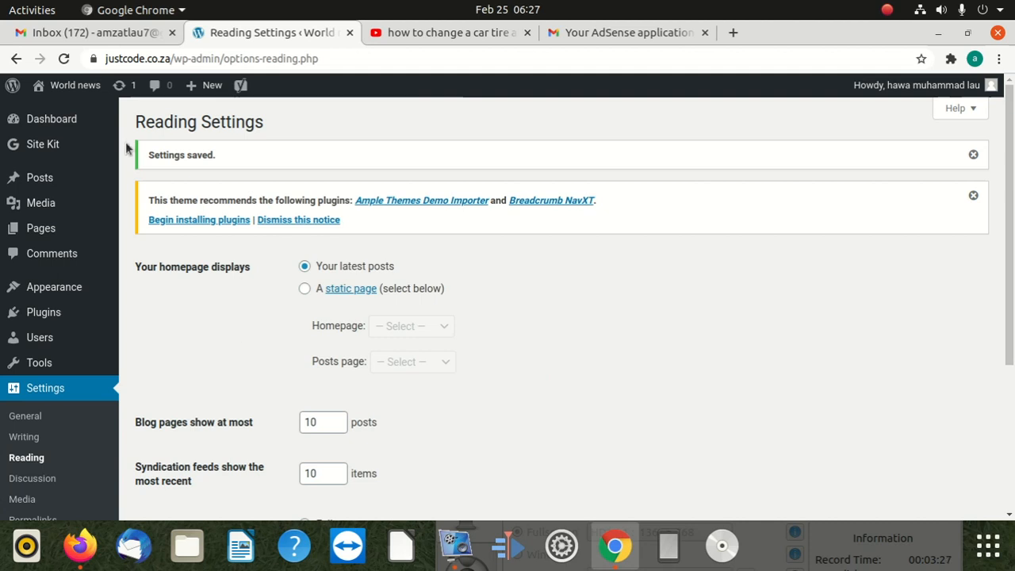
Step: Return to the dashboard home and check its notices and widgets for the SEO issue
{"action": "mouse_move", "coordinate": [60, 127]}
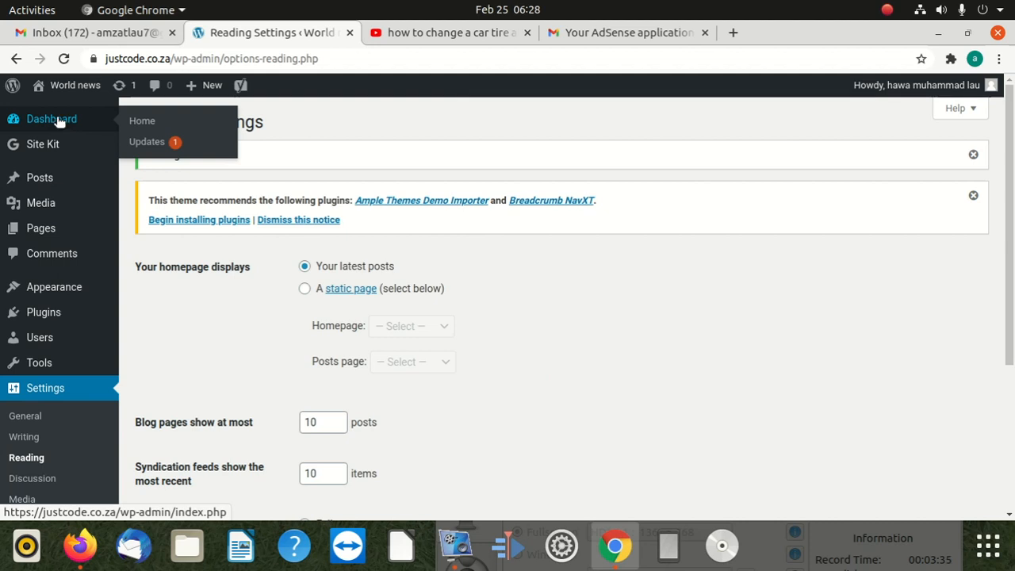
{"action": "left_click", "coordinate": [58, 121]}
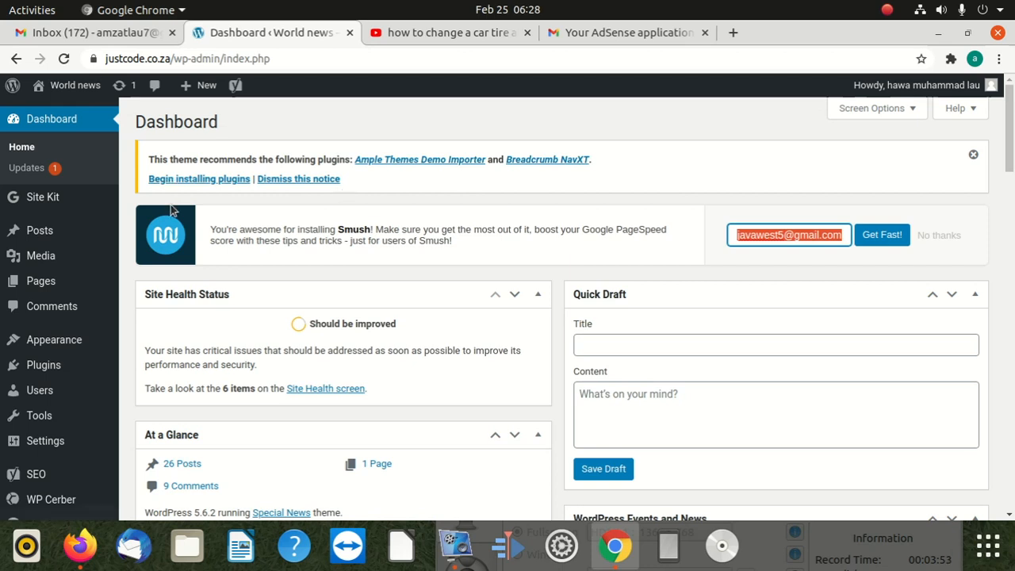
{"action": "scroll", "coordinate": [170, 208], "scroll_direction": "down", "scroll_amount": 2}
{"action": "scroll", "coordinate": [182, 238], "scroll_direction": "down", "scroll_amount": 10}
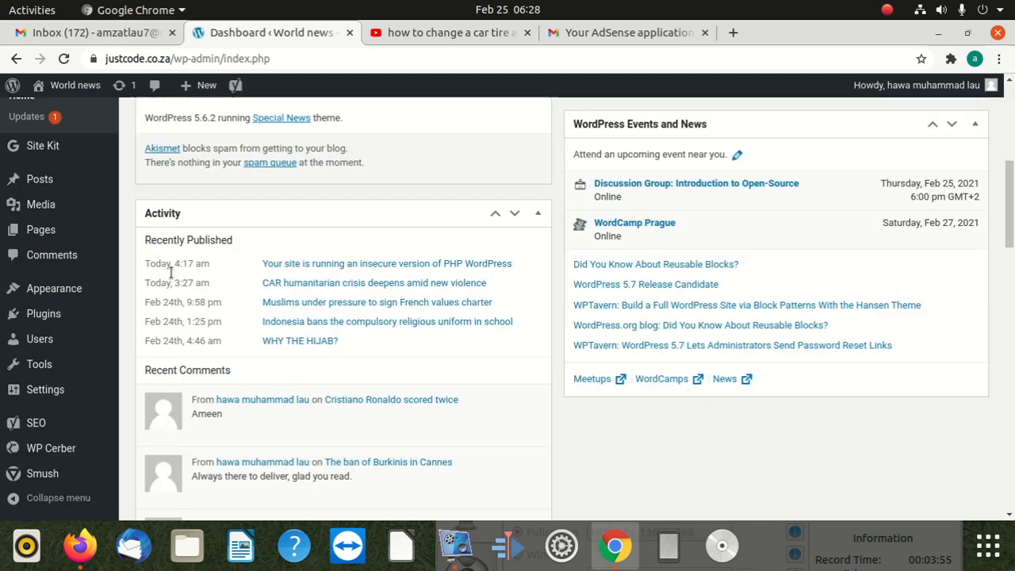
{"action": "mouse_move", "coordinate": [172, 279]}
{"action": "scroll", "coordinate": [170, 273], "scroll_direction": "down", "scroll_amount": 2}
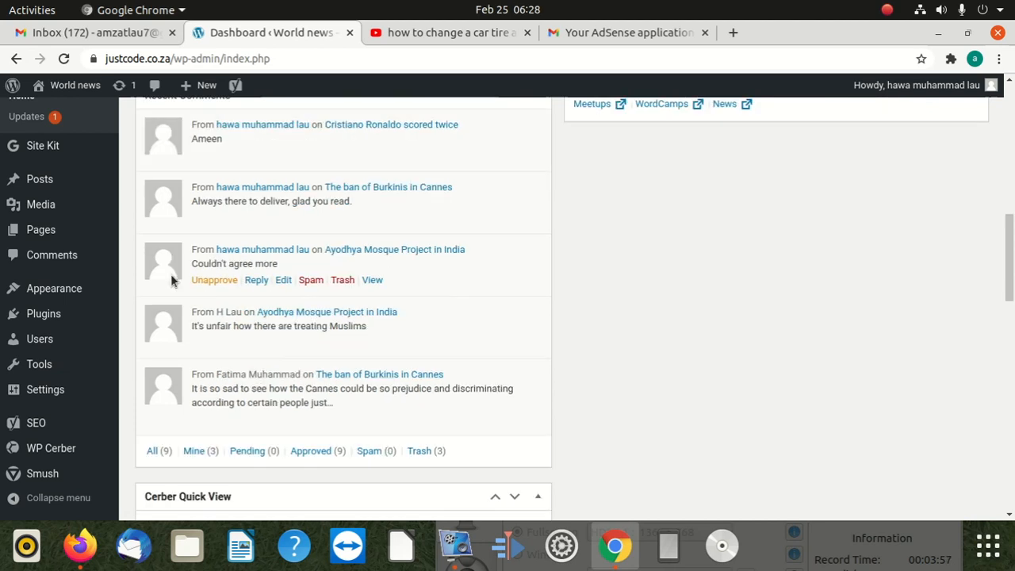
{"action": "scroll", "coordinate": [171, 273], "scroll_direction": "up", "scroll_amount": 15}
{"action": "scroll", "coordinate": [129, 264], "scroll_direction": "up", "scroll_amount": 1}
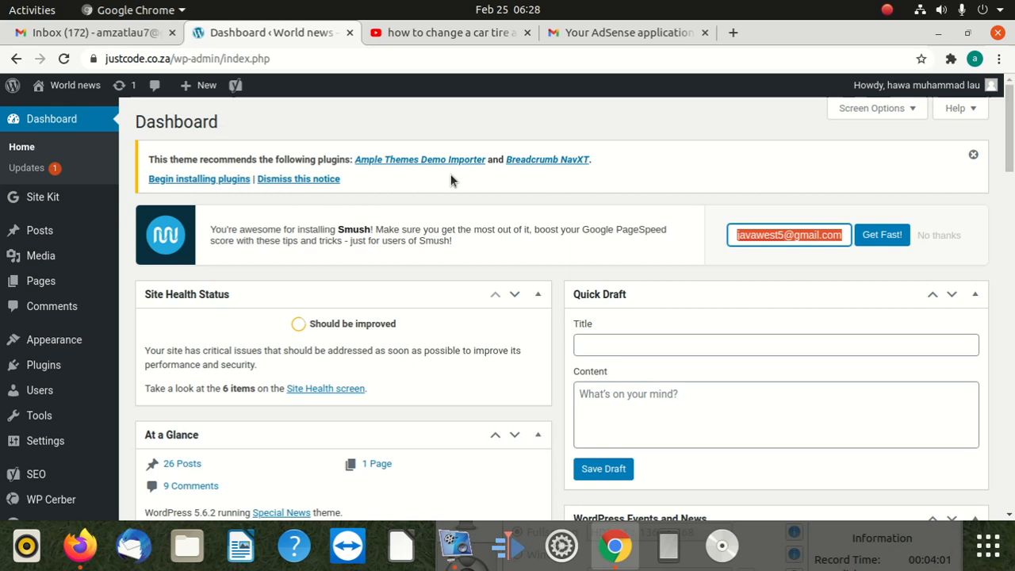
Step: Open the General Settings and review the options from the site title down to the week start day
{"action": "mouse_move", "coordinate": [69, 365]}
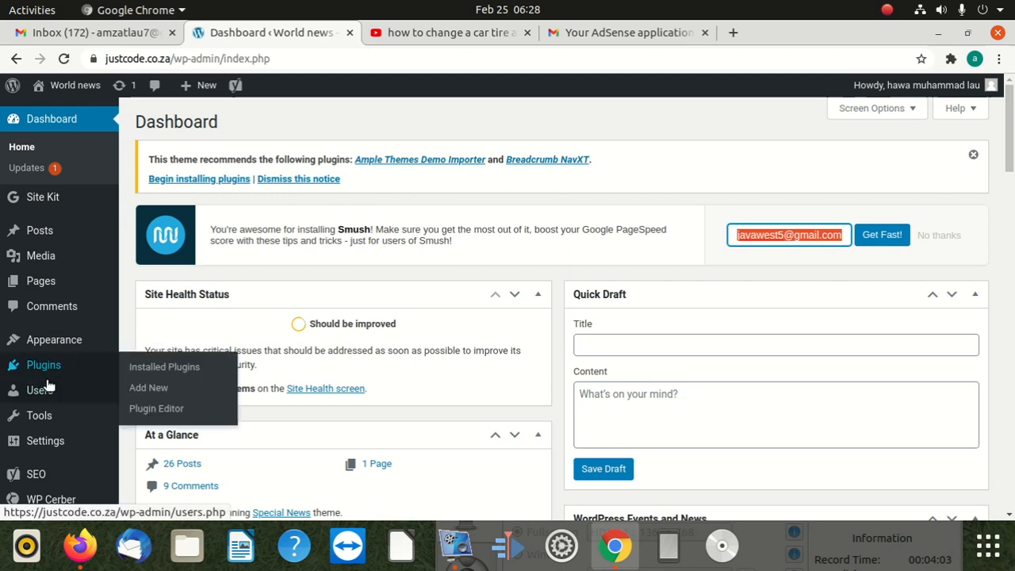
{"action": "scroll", "coordinate": [45, 383], "scroll_direction": "down", "scroll_amount": 2}
{"action": "left_click", "coordinate": [48, 390]}
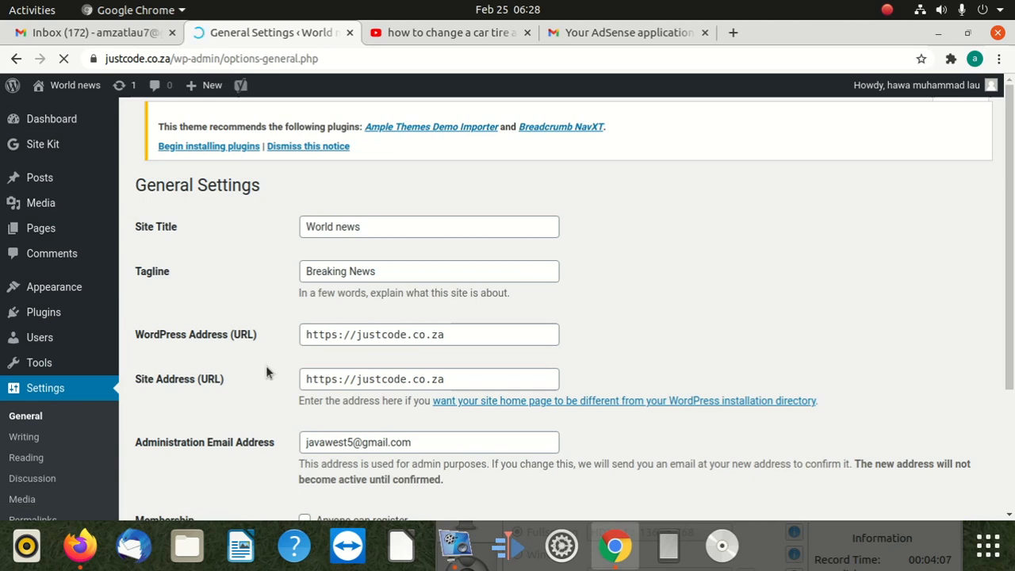
{"action": "scroll", "coordinate": [266, 369], "scroll_direction": "down", "scroll_amount": 5}
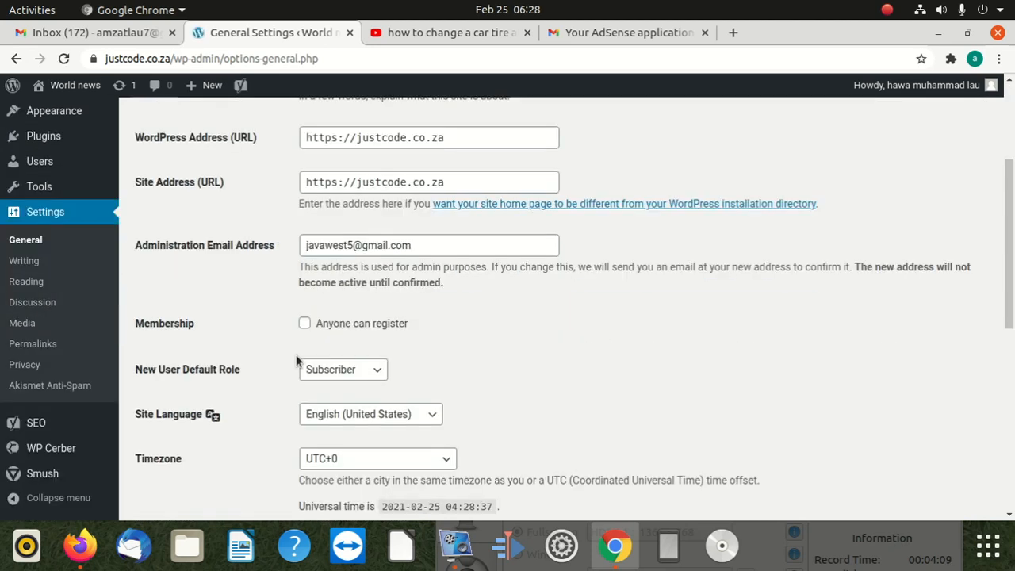
{"action": "scroll", "coordinate": [331, 353], "scroll_direction": "down", "scroll_amount": 2}
{"action": "scroll", "coordinate": [327, 353], "scroll_direction": "down", "scroll_amount": 2}
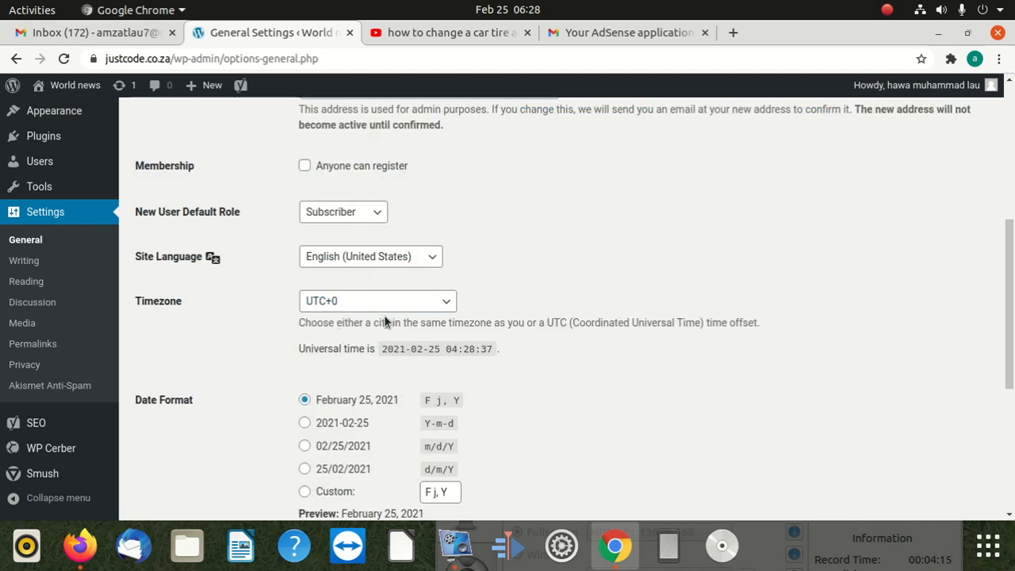
{"action": "scroll", "coordinate": [289, 360], "scroll_direction": "down", "scroll_amount": 5}
{"action": "scroll", "coordinate": [290, 367], "scroll_direction": "down", "scroll_amount": 3}
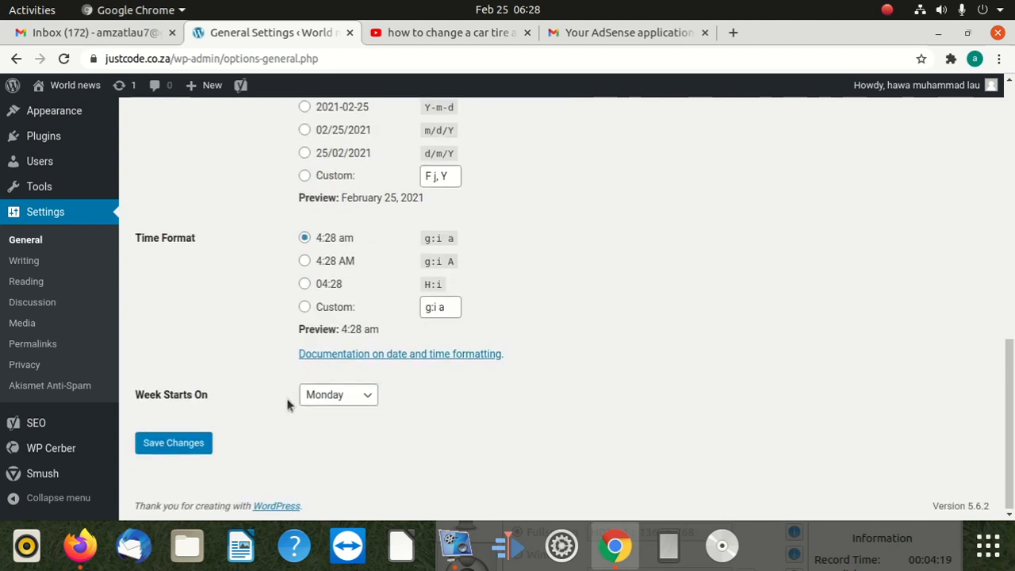
{"action": "scroll", "coordinate": [287, 402], "scroll_direction": "up", "scroll_amount": 6}
{"action": "scroll", "coordinate": [286, 402], "scroll_direction": "up", "scroll_amount": 11}
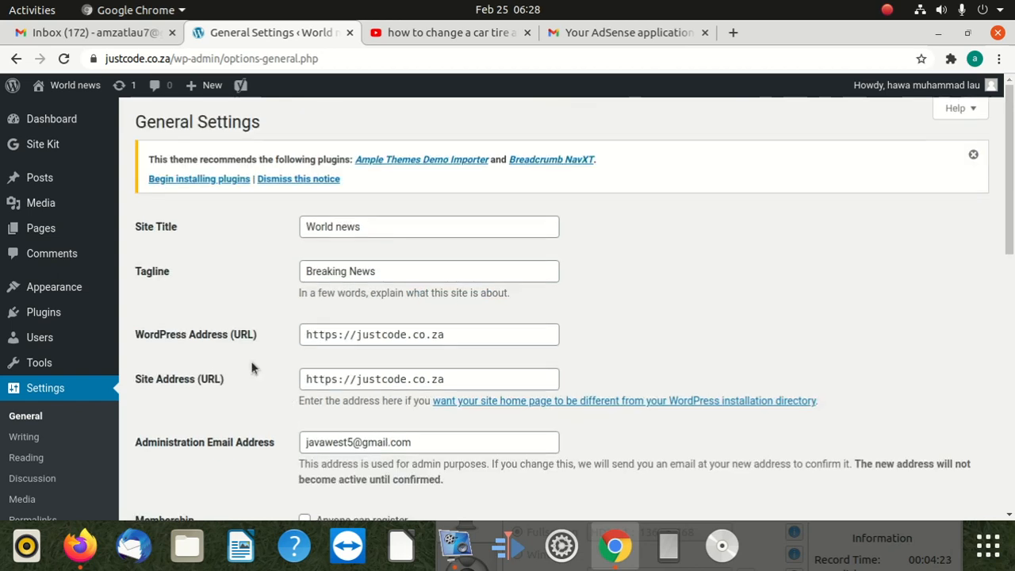
Step: Open the Writing Settings and review the default post, post via email and update services options
{"action": "scroll", "coordinate": [146, 363], "scroll_direction": "down", "scroll_amount": 2}
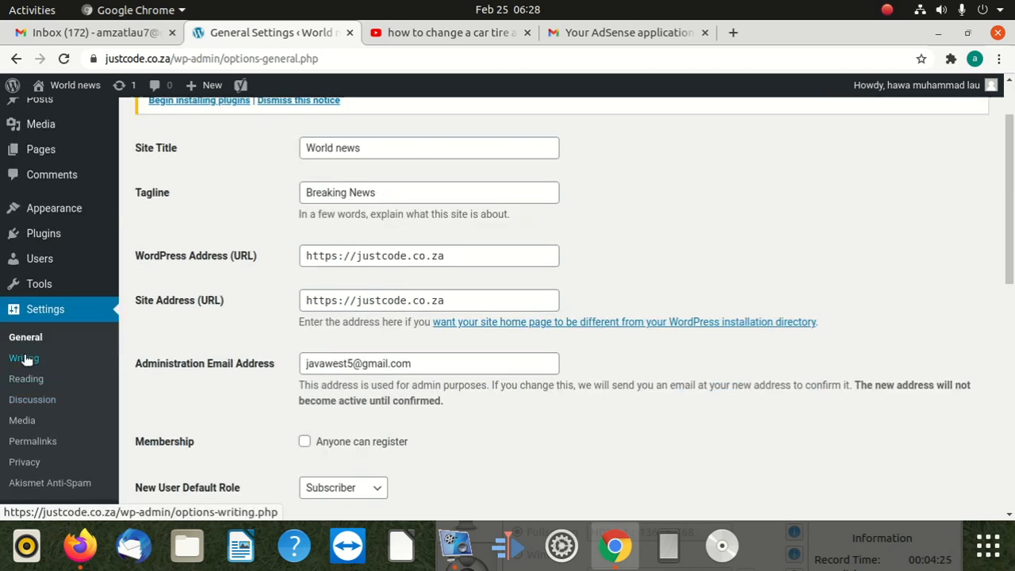
{"action": "left_click", "coordinate": [24, 358]}
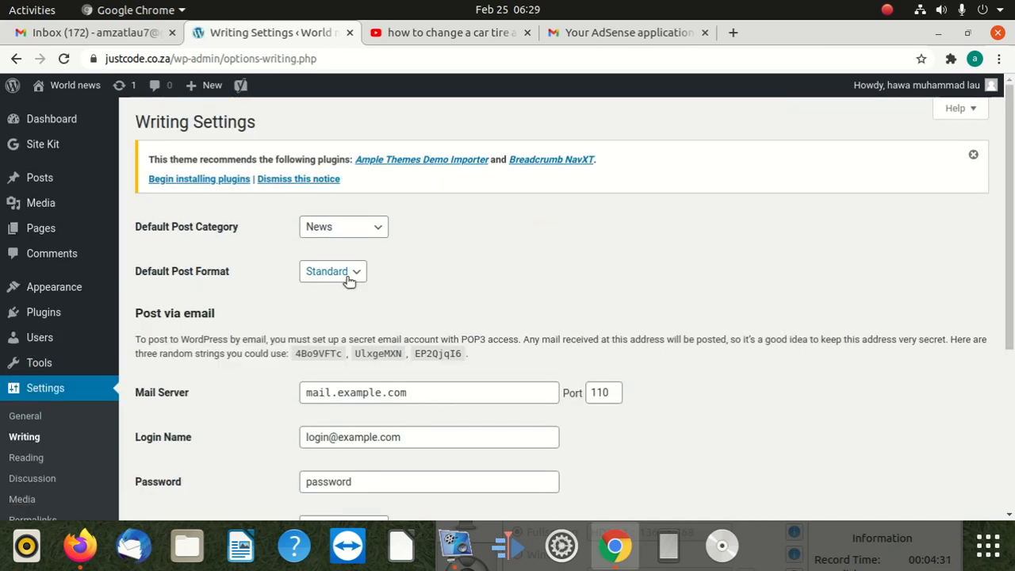
{"action": "scroll", "coordinate": [315, 295], "scroll_direction": "down", "scroll_amount": 5}
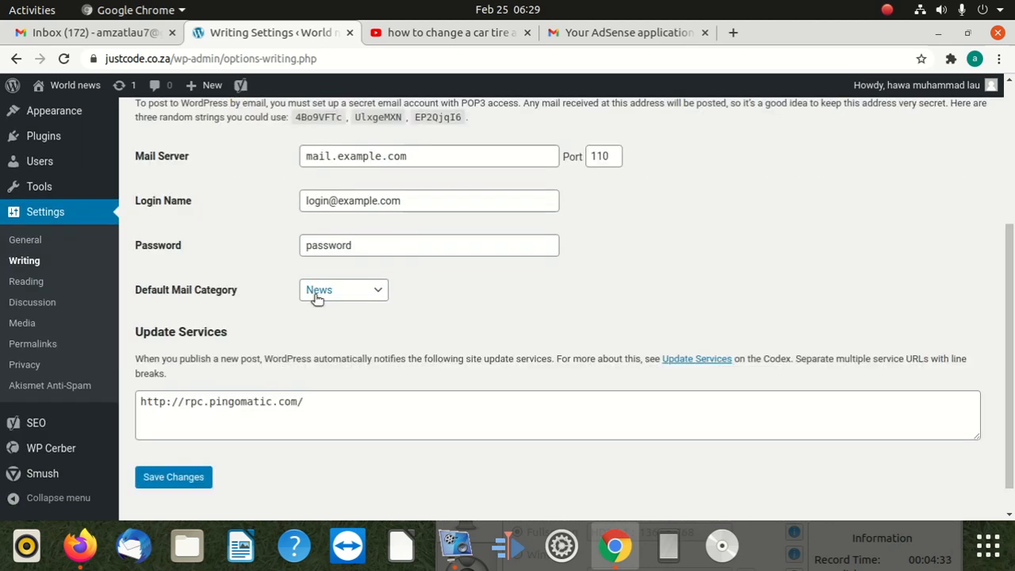
Step: Finish reviewing the Writing Settings, and check the Reading Settings down to the search engine visibility option
{"action": "scroll", "coordinate": [316, 295], "scroll_direction": "down", "scroll_amount": 1}
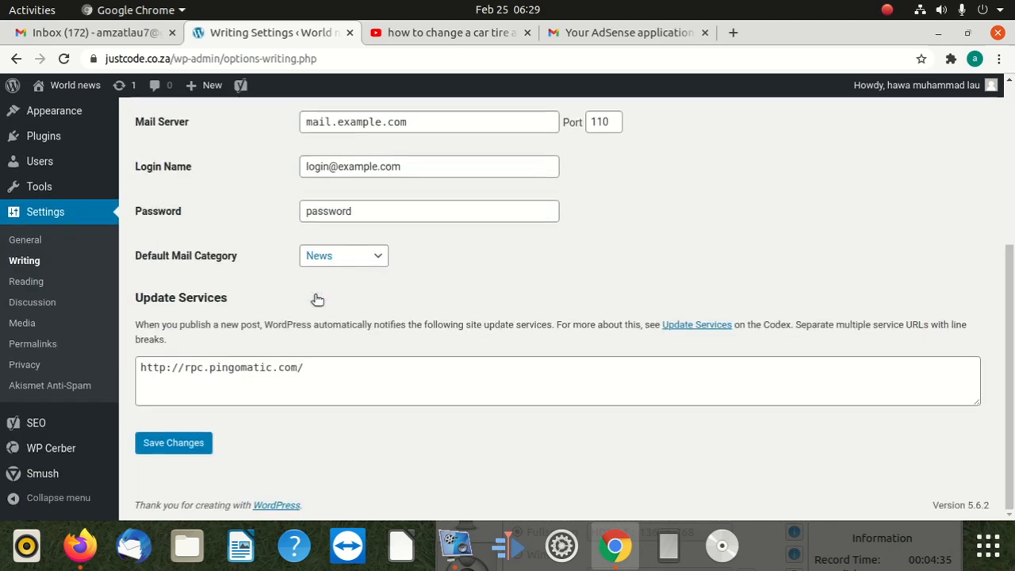
{"action": "scroll", "coordinate": [314, 300], "scroll_direction": "up", "scroll_amount": 5}
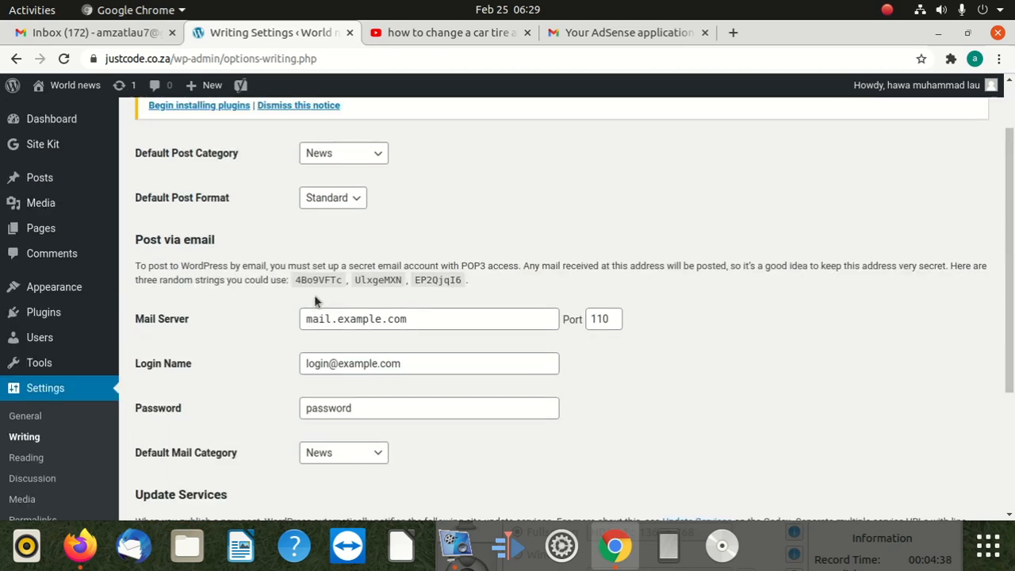
{"action": "scroll", "coordinate": [314, 301], "scroll_direction": "up", "scroll_amount": 2}
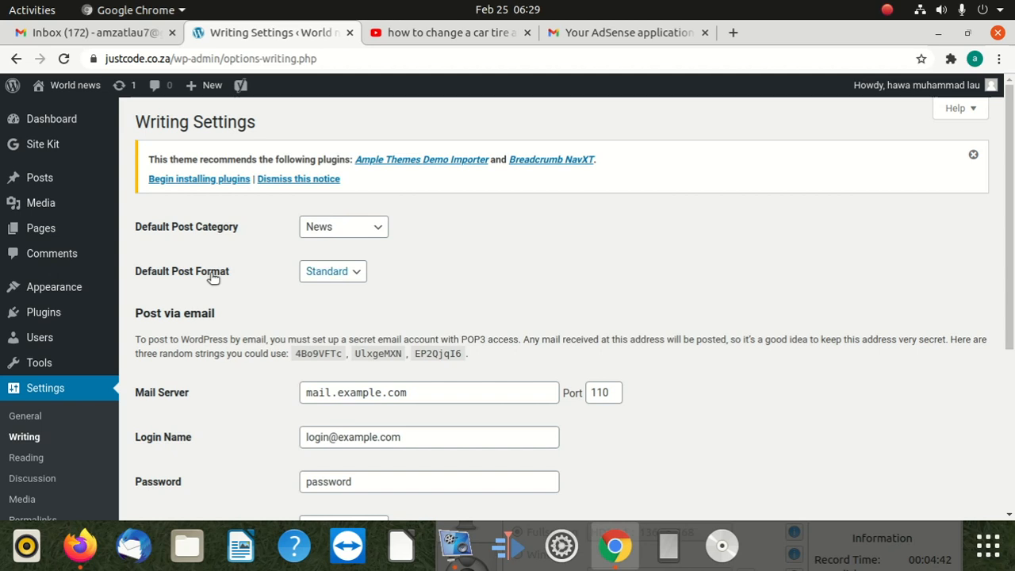
{"action": "scroll", "coordinate": [213, 272], "scroll_direction": "down", "scroll_amount": 2}
{"action": "left_click", "coordinate": [34, 380]}
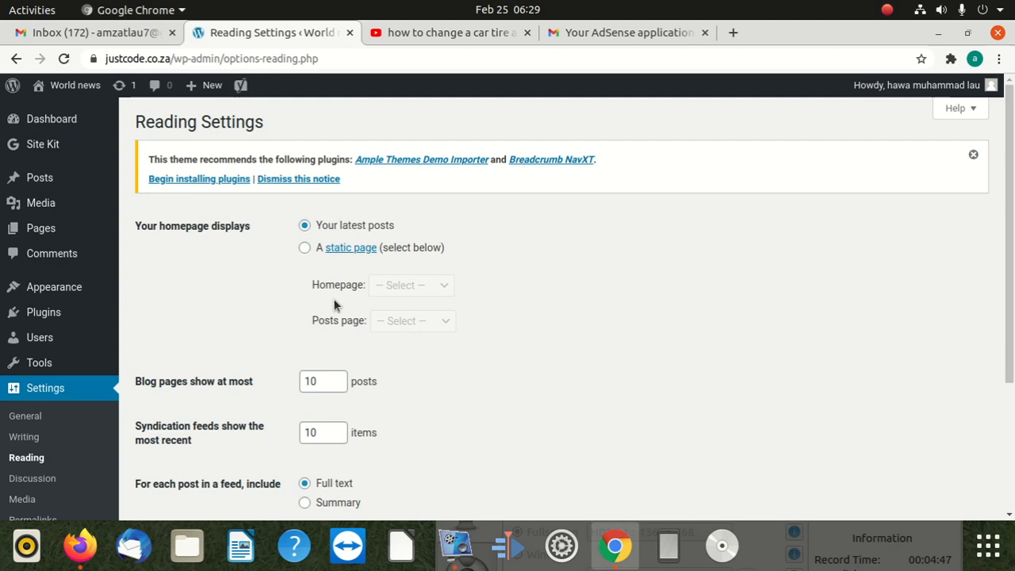
{"action": "scroll", "coordinate": [320, 301], "scroll_direction": "down", "scroll_amount": 5}
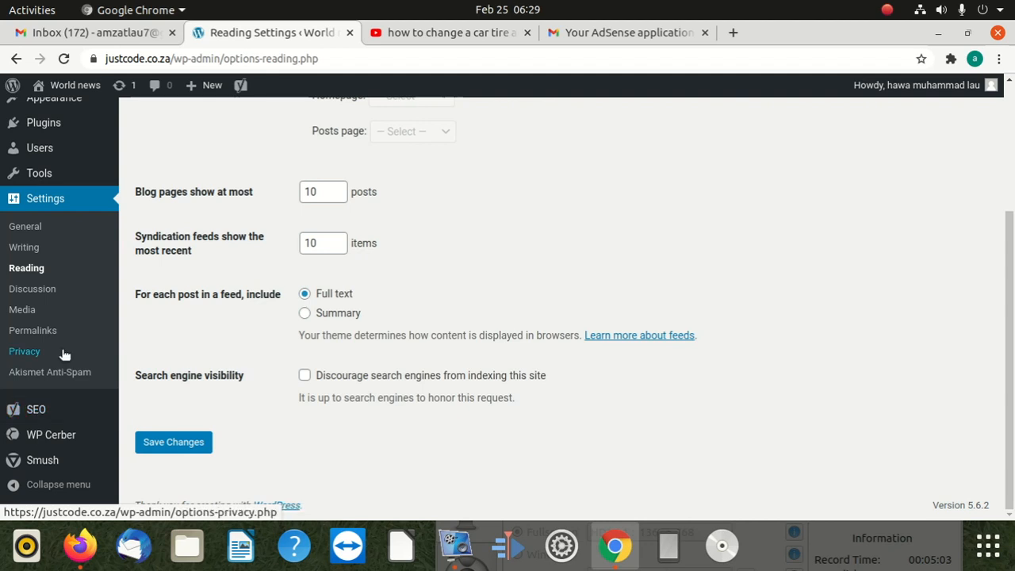
Step: Open the Discussion Settings and review the default post settings and other comment settings
{"action": "left_click", "coordinate": [44, 292]}
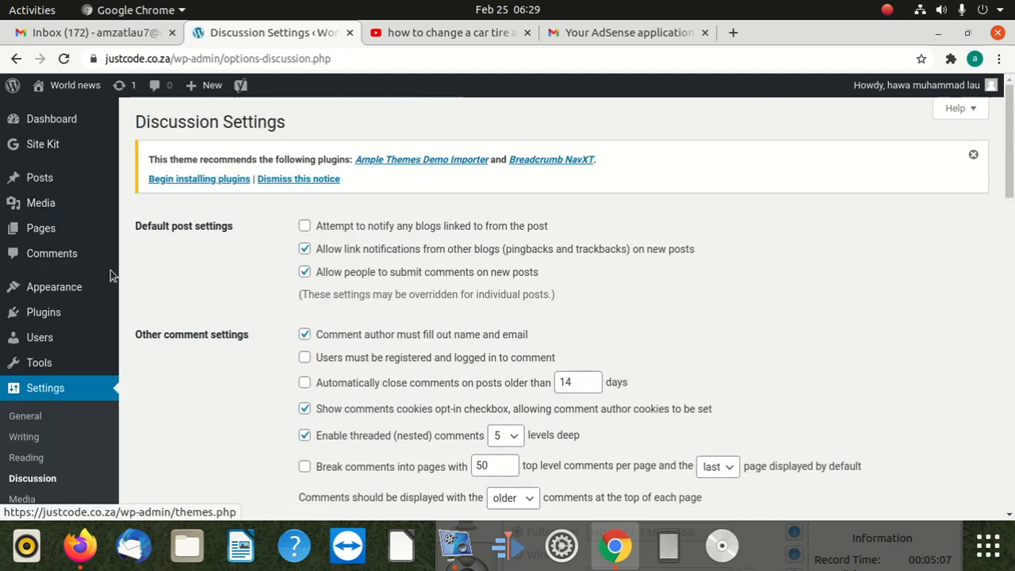
{"action": "scroll", "coordinate": [107, 319], "scroll_direction": "down", "scroll_amount": 3}
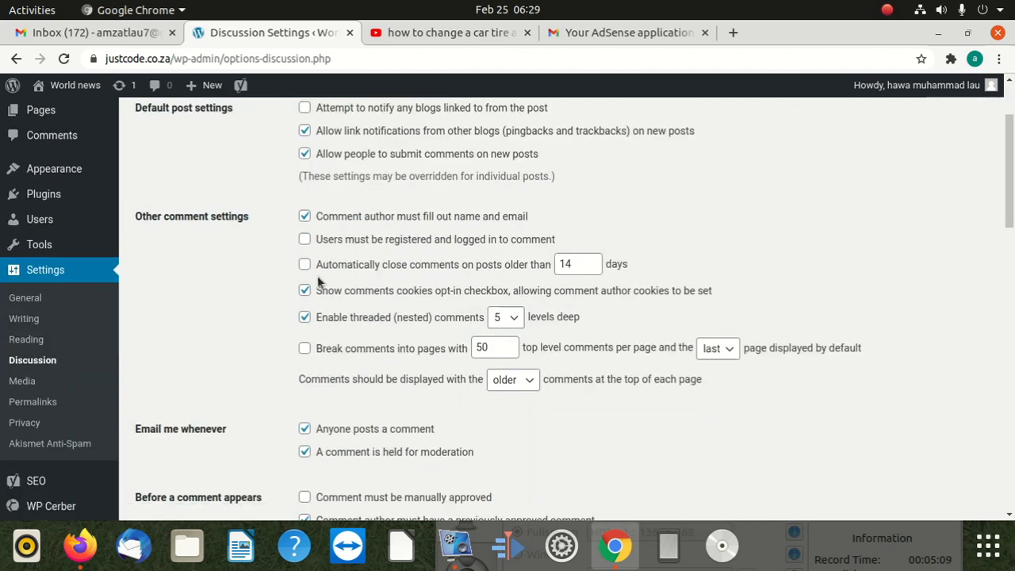
{"action": "scroll", "coordinate": [378, 251], "scroll_direction": "up", "scroll_amount": 2}
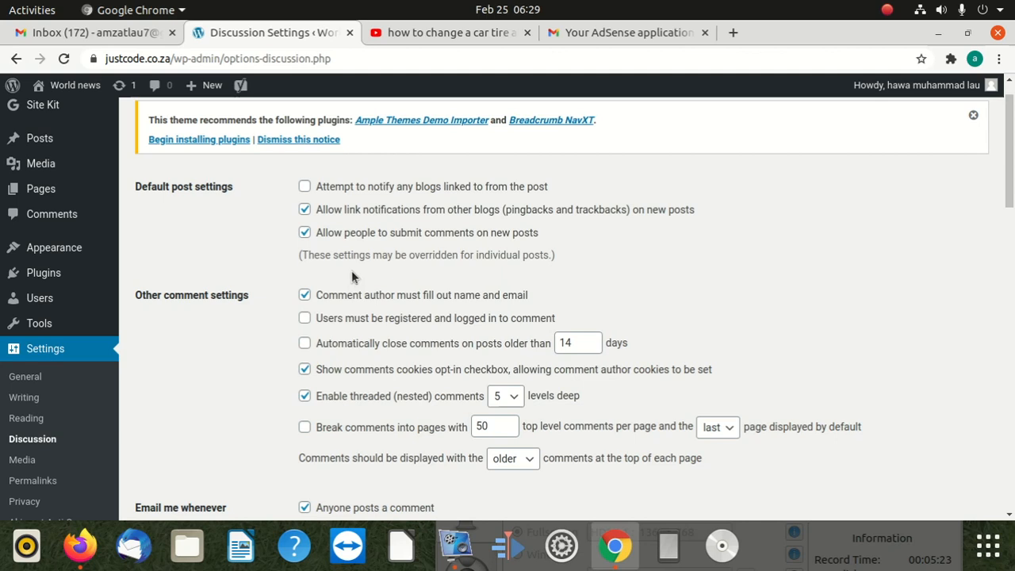
{"action": "scroll", "coordinate": [349, 284], "scroll_direction": "down", "scroll_amount": 1}
{"action": "scroll", "coordinate": [345, 292], "scroll_direction": "up", "scroll_amount": 1}
{"action": "scroll", "coordinate": [377, 313], "scroll_direction": "down", "scroll_amount": 2}
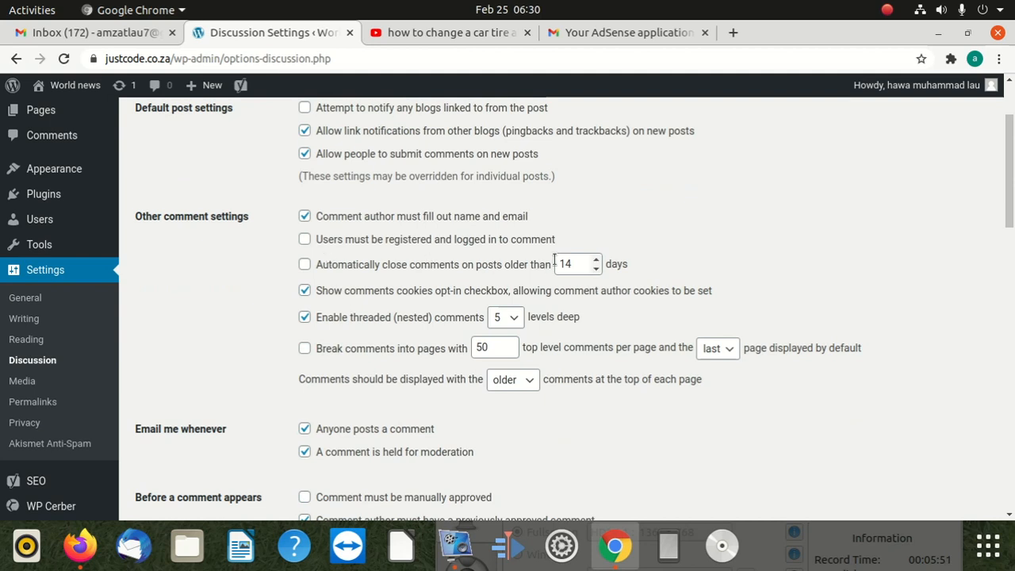
Step: Require users to be registered and logged in to comment, and set the automatic comment closing age to 1000000 days
{"action": "left_click", "coordinate": [306, 241]}
{"action": "left_click", "coordinate": [567, 265]}
{"action": "left_click_drag", "start_coordinate": [567, 265], "coordinate": [553, 264]}
{"action": "key", "text": "BackSpace"}
{"action": "type", "text": "1"}
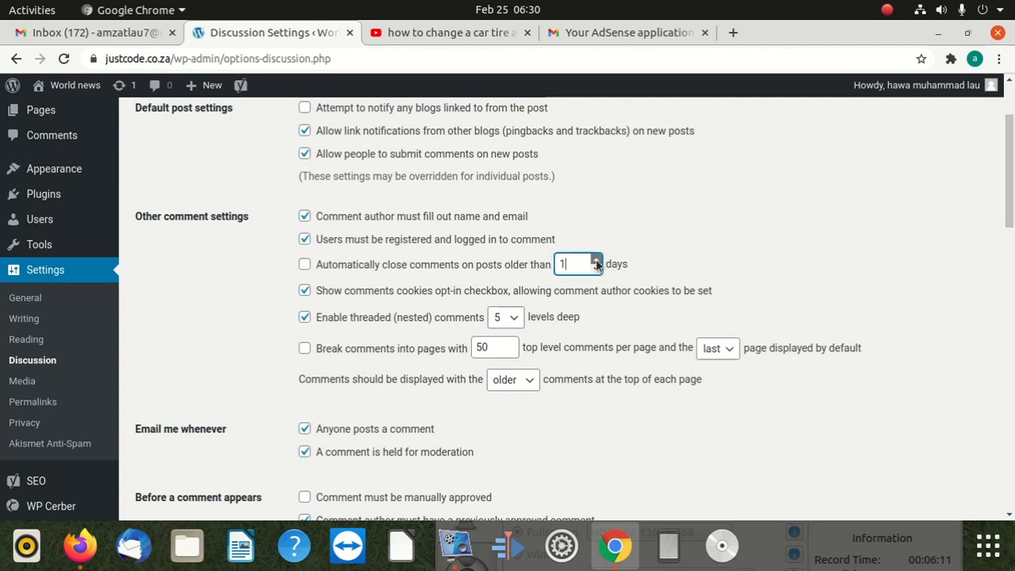
{"action": "key", "text": "BackSpace"}
{"action": "type", "text": "1"}
{"action": "key", "text": "BackSpace"}
{"action": "type", "text": "1000000"}
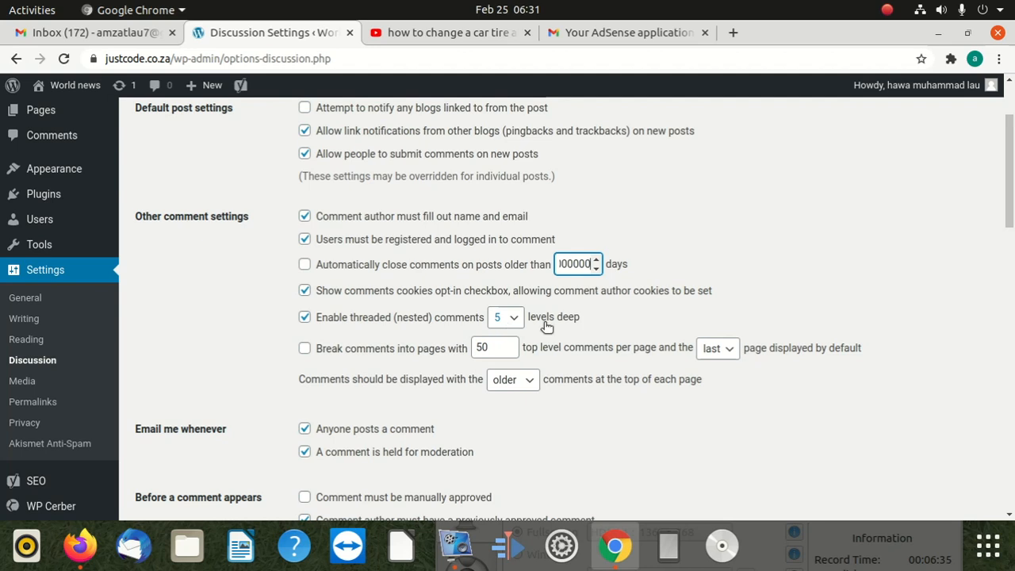
Step: Require comments to be manually approved before they appear
{"action": "scroll", "coordinate": [476, 332], "scroll_direction": "down", "scroll_amount": 1}
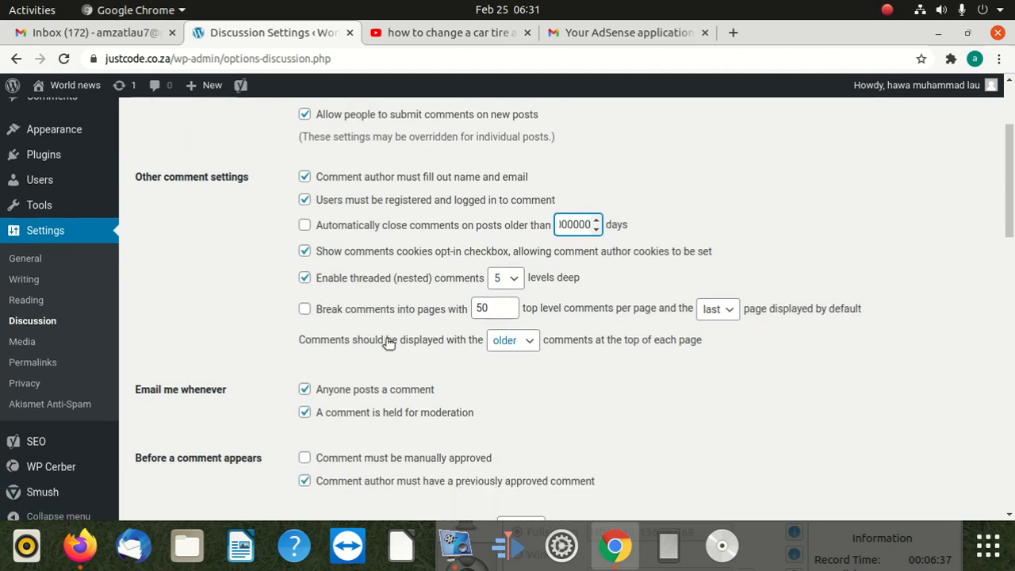
{"action": "scroll", "coordinate": [351, 296], "scroll_direction": "down", "scroll_amount": 2}
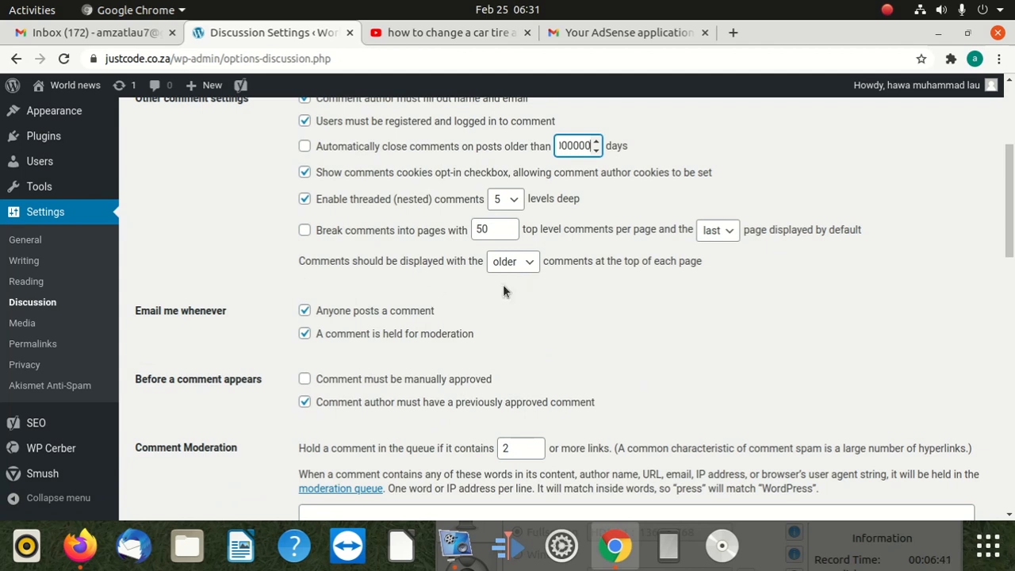
{"action": "scroll", "coordinate": [384, 343], "scroll_direction": "down", "scroll_amount": 1}
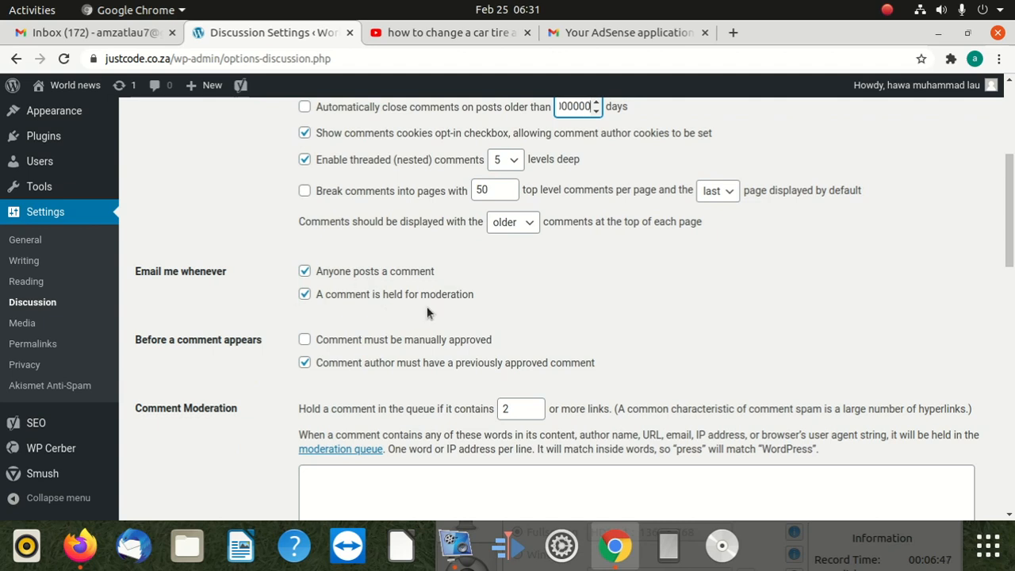
{"action": "scroll", "coordinate": [426, 306], "scroll_direction": "down", "scroll_amount": 1}
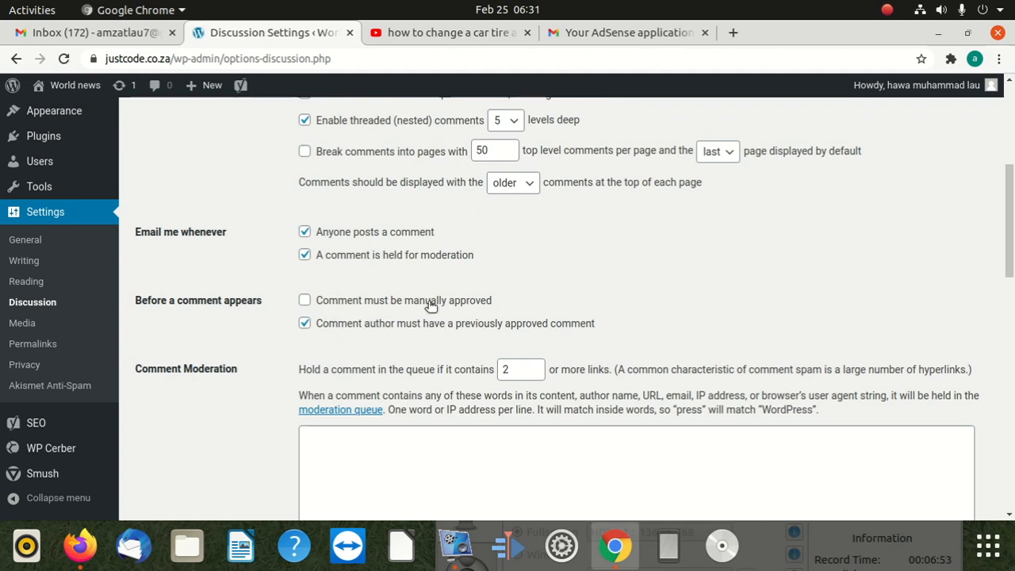
{"action": "left_click", "coordinate": [305, 299]}
Step: Review the comment moderation, disallowed keys and avatar options, and save the Discussion Settings
{"action": "scroll", "coordinate": [323, 331], "scroll_direction": "down", "scroll_amount": 2}
{"action": "scroll", "coordinate": [325, 329], "scroll_direction": "down", "scroll_amount": 3}
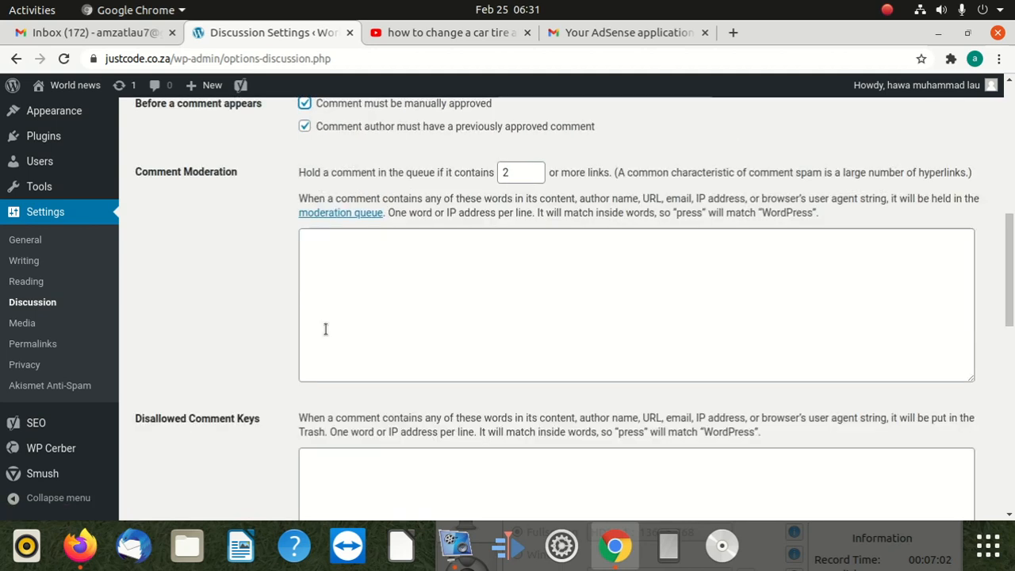
{"action": "scroll", "coordinate": [325, 329], "scroll_direction": "down", "scroll_amount": 10}
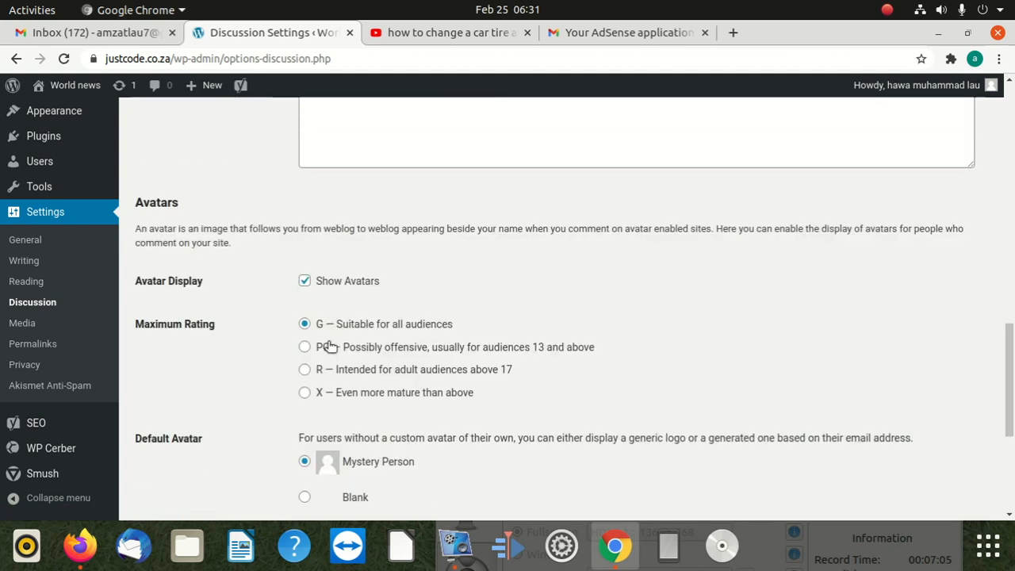
{"action": "scroll", "coordinate": [329, 346], "scroll_direction": "down", "scroll_amount": 4}
{"action": "scroll", "coordinate": [329, 344], "scroll_direction": "down", "scroll_amount": 3}
{"action": "scroll", "coordinate": [330, 347], "scroll_direction": "up", "scroll_amount": 4}
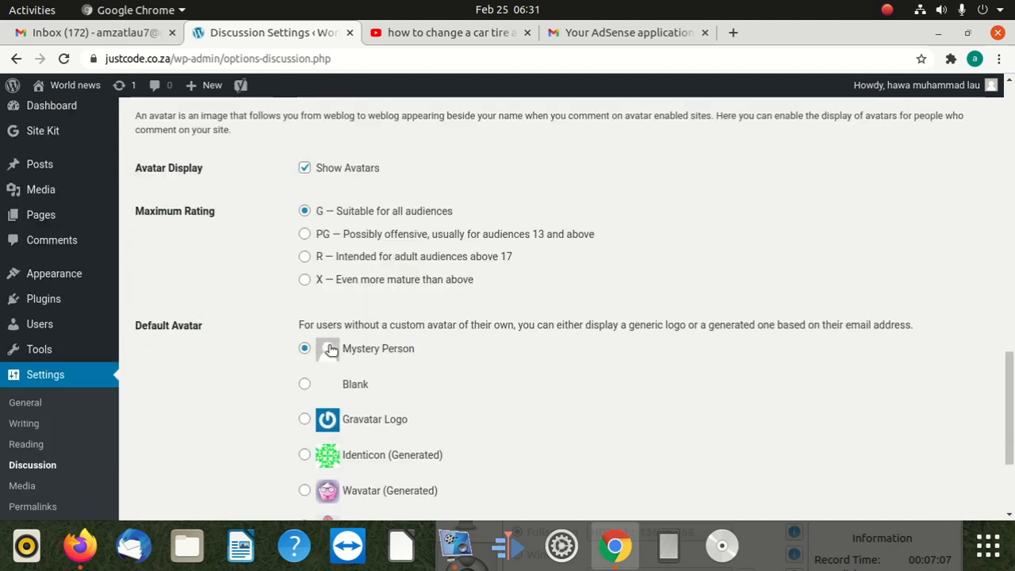
{"action": "scroll", "coordinate": [330, 349], "scroll_direction": "up", "scroll_amount": 15}
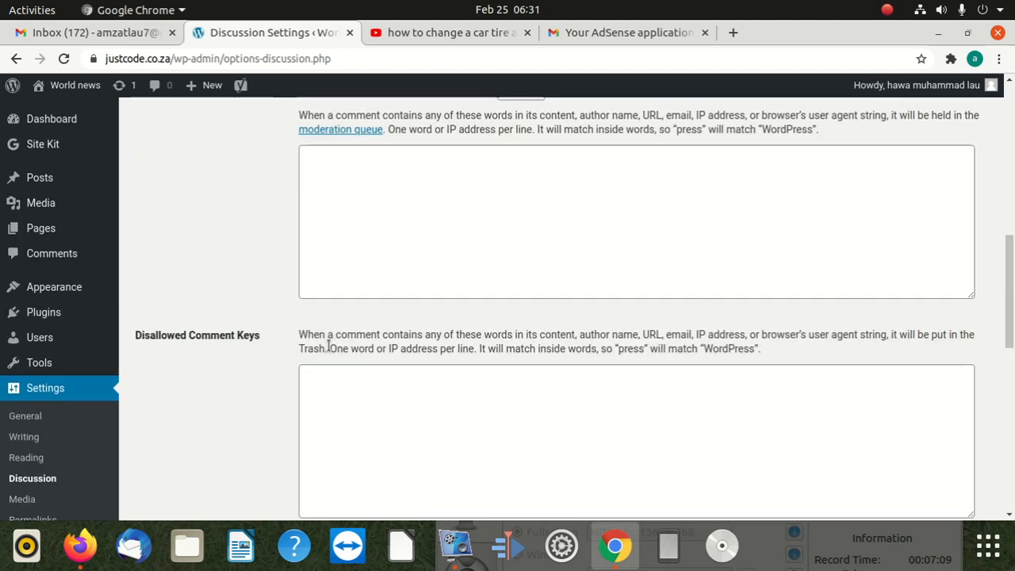
{"action": "scroll", "coordinate": [329, 344], "scroll_direction": "up", "scroll_amount": 5}
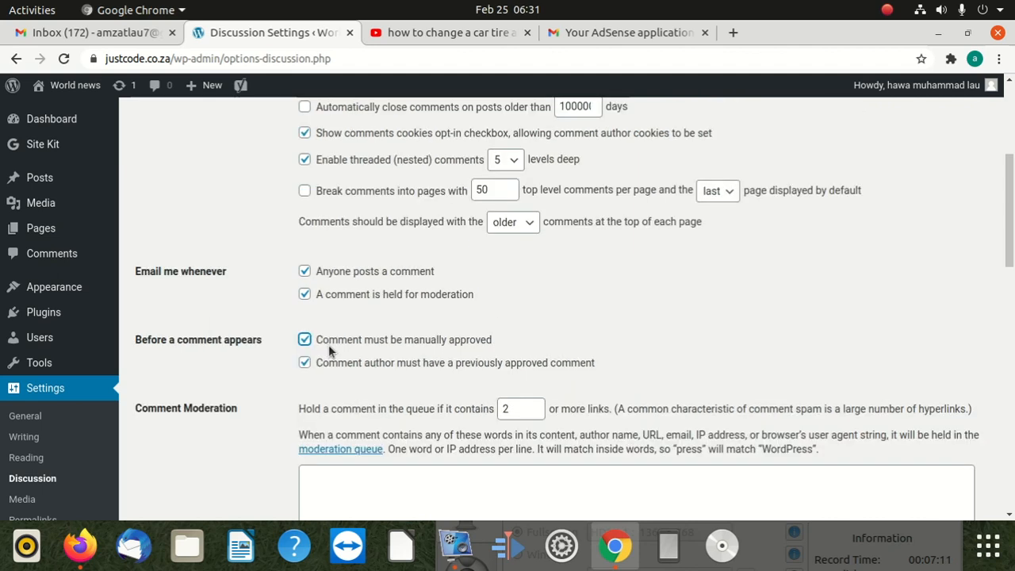
{"action": "scroll", "coordinate": [328, 345], "scroll_direction": "up", "scroll_amount": 7}
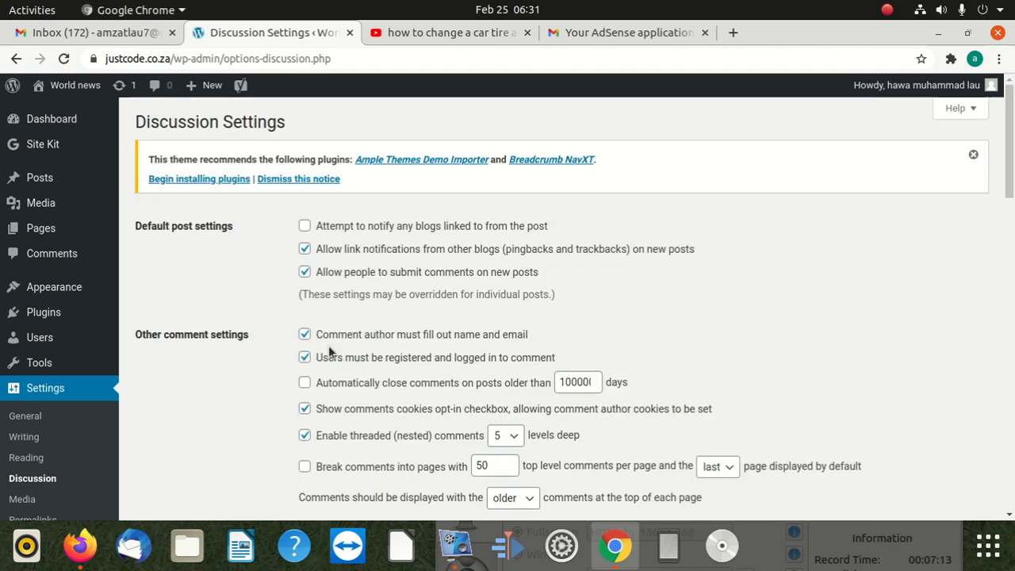
{"action": "scroll", "coordinate": [328, 346], "scroll_direction": "down", "scroll_amount": 20}
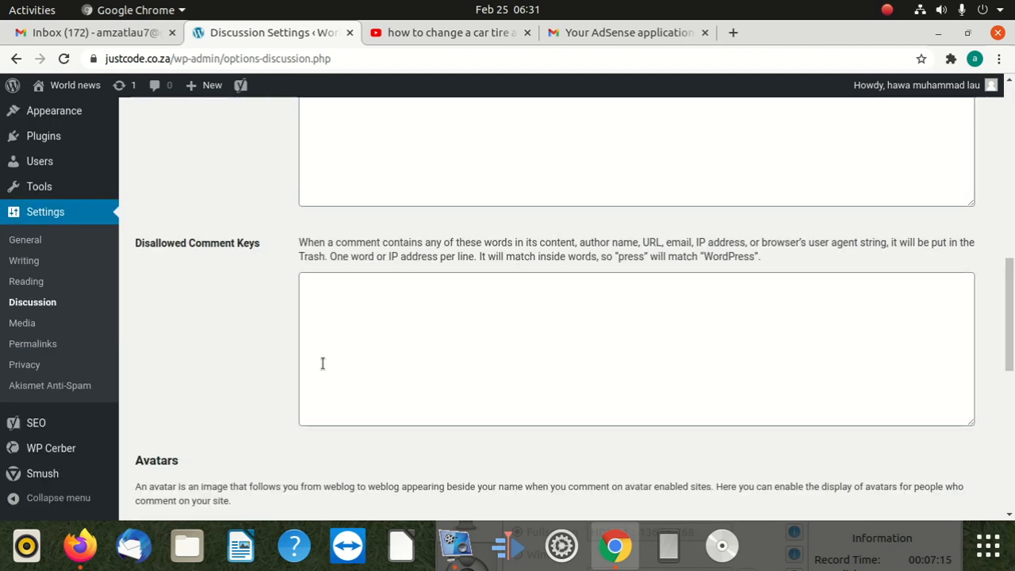
{"action": "scroll", "coordinate": [324, 363], "scroll_direction": "down", "scroll_amount": 5}
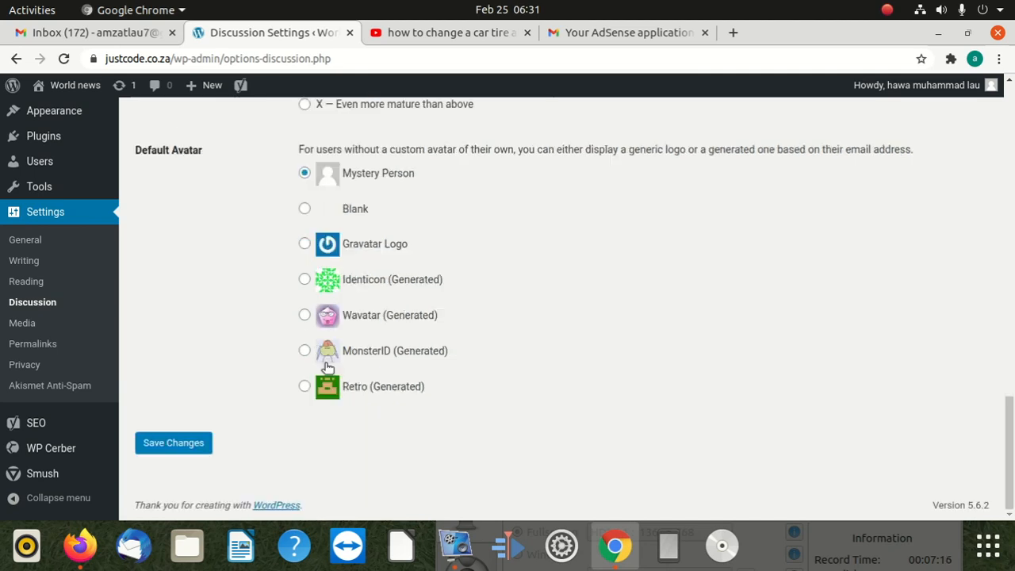
{"action": "left_click", "coordinate": [208, 436]}
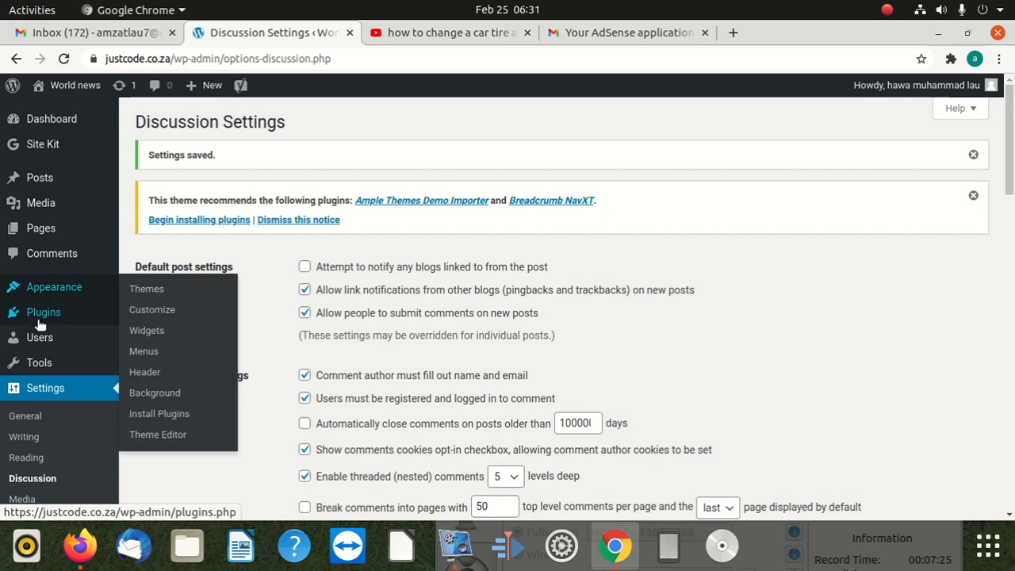
Step: Open the list of installed plugins and look through it down to Yoast SEO
{"action": "mouse_move", "coordinate": [51, 362]}
{"action": "mouse_move", "coordinate": [52, 317]}
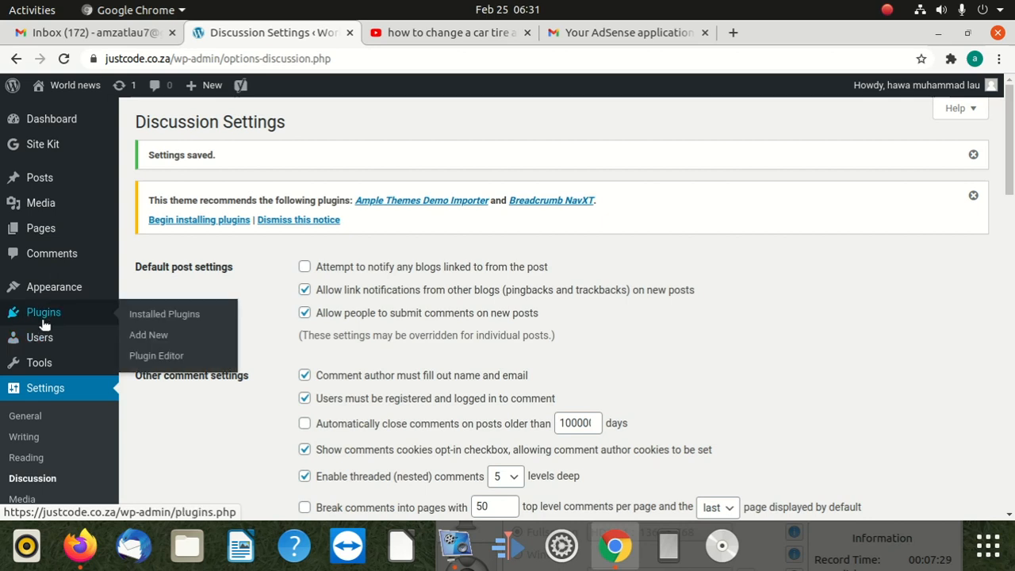
{"action": "mouse_move", "coordinate": [44, 335]}
{"action": "left_click", "coordinate": [54, 313]}
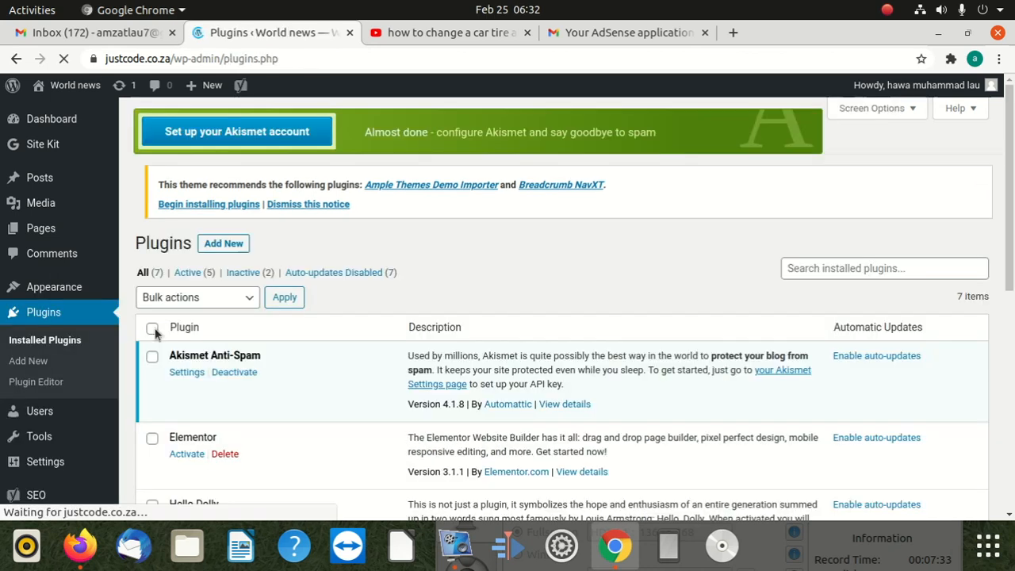
{"action": "scroll", "coordinate": [220, 348], "scroll_direction": "down", "scroll_amount": 4}
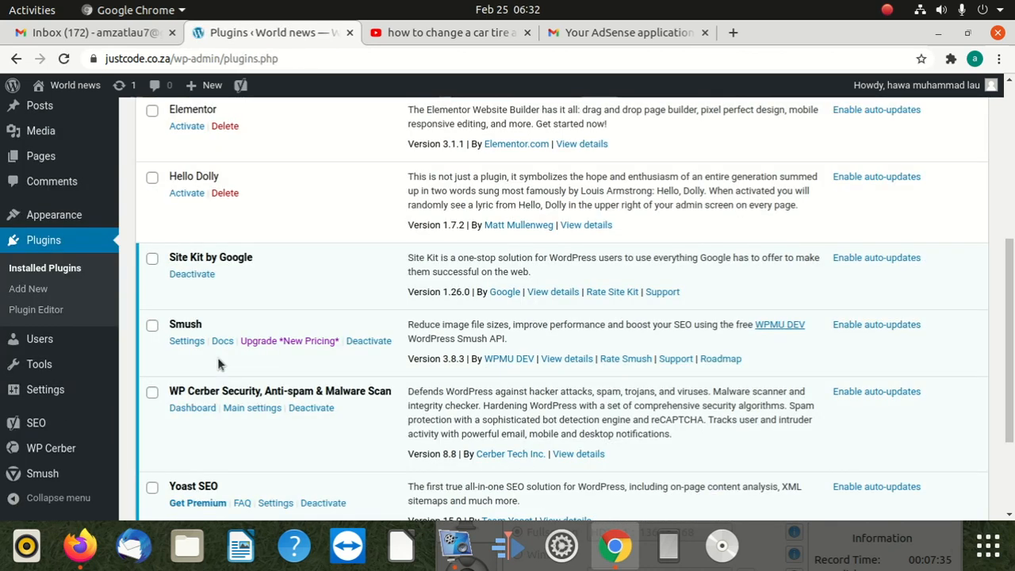
{"action": "scroll", "coordinate": [218, 357], "scroll_direction": "down", "scroll_amount": 4}
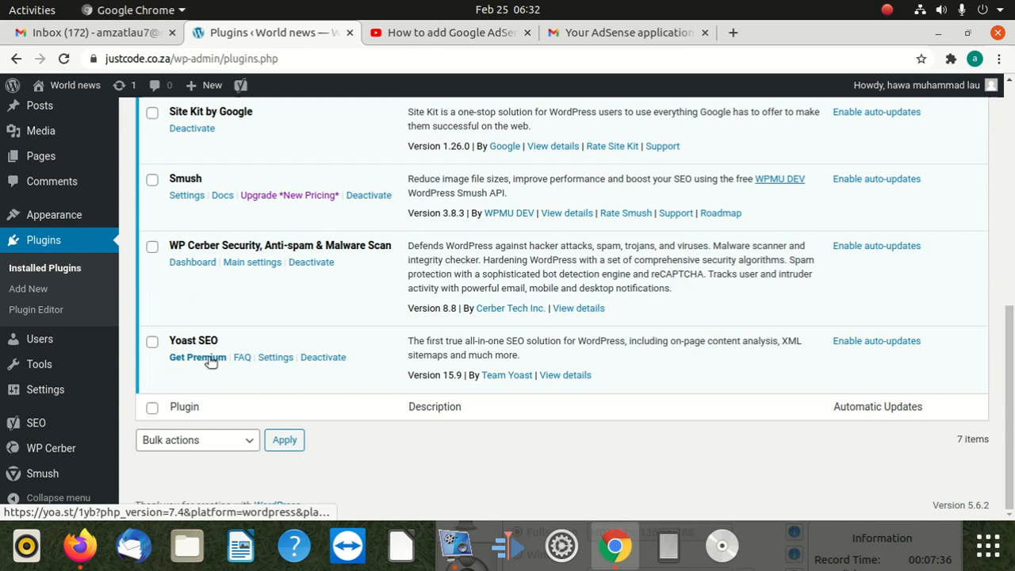
Step: Open the Yoast SEO plugin's settings and check its dashboard for problems and notifications
{"action": "left_click", "coordinate": [276, 359]}
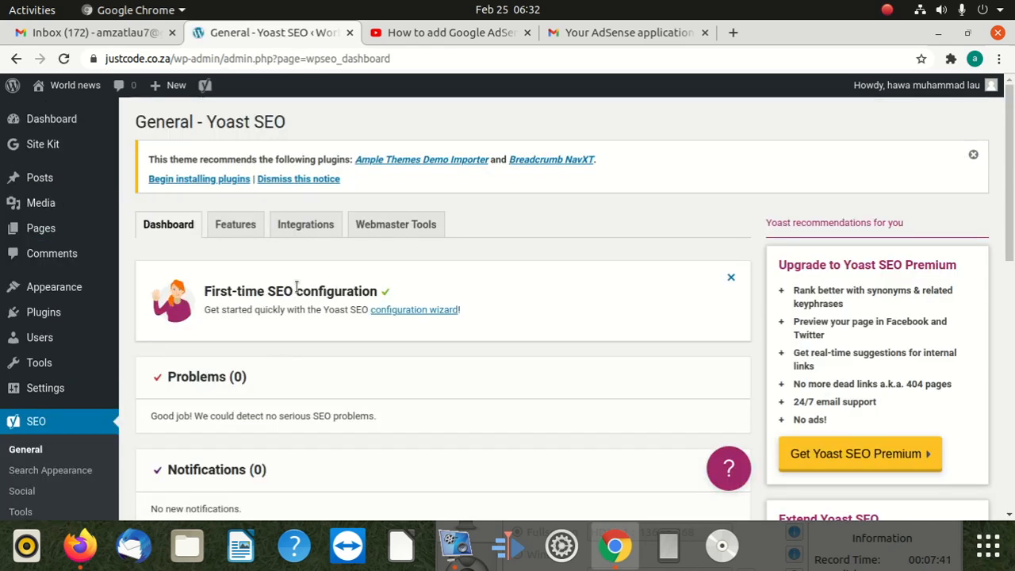
{"action": "scroll", "coordinate": [293, 293], "scroll_direction": "down", "scroll_amount": 9}
{"action": "scroll", "coordinate": [294, 294], "scroll_direction": "up", "scroll_amount": 3}
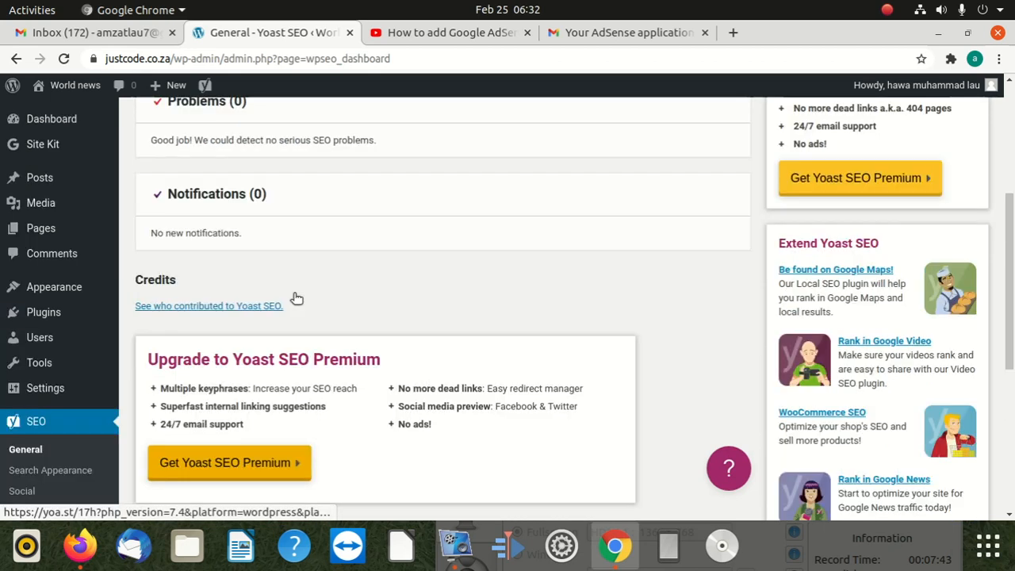
{"action": "scroll", "coordinate": [293, 295], "scroll_direction": "up", "scroll_amount": 5}
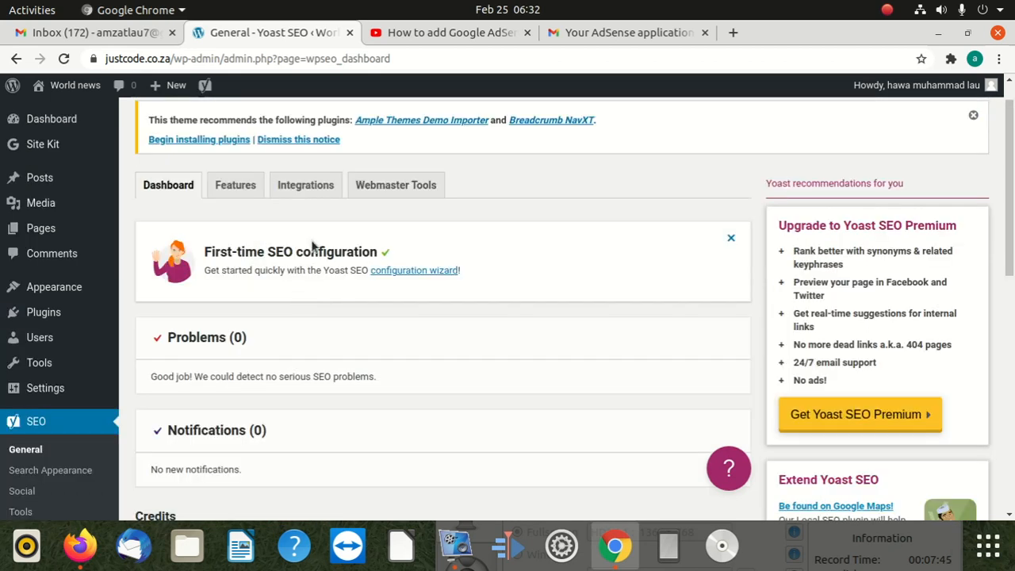
Step: Review the Yoast SEO integrations, and open the Webmaster Tools verification settings
{"action": "left_click", "coordinate": [323, 190]}
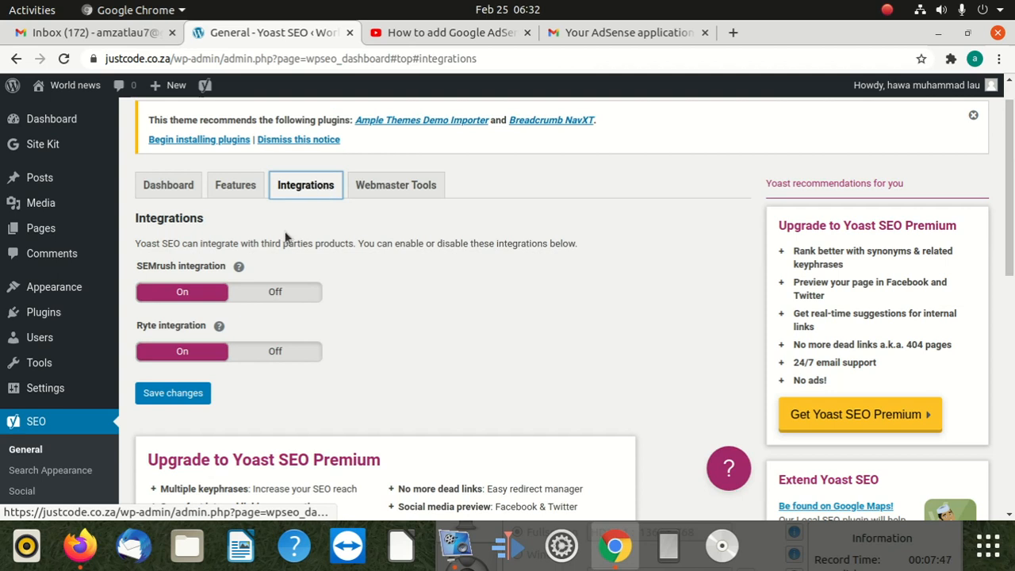
{"action": "scroll", "coordinate": [264, 312], "scroll_direction": "down", "scroll_amount": 4}
{"action": "scroll", "coordinate": [262, 309], "scroll_direction": "down", "scroll_amount": 8}
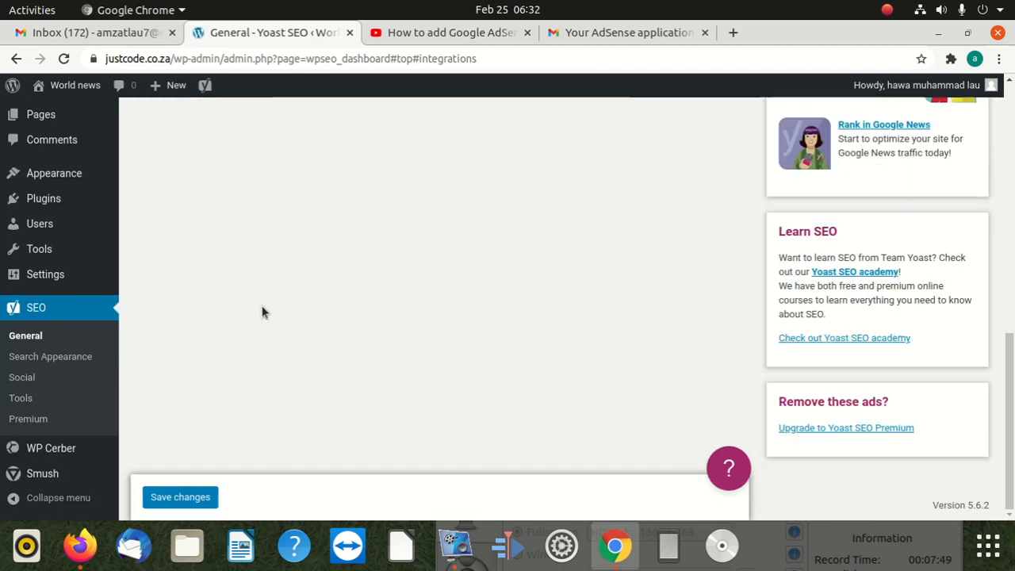
{"action": "scroll", "coordinate": [263, 310], "scroll_direction": "up", "scroll_amount": 4}
{"action": "scroll", "coordinate": [263, 314], "scroll_direction": "up", "scroll_amount": 5}
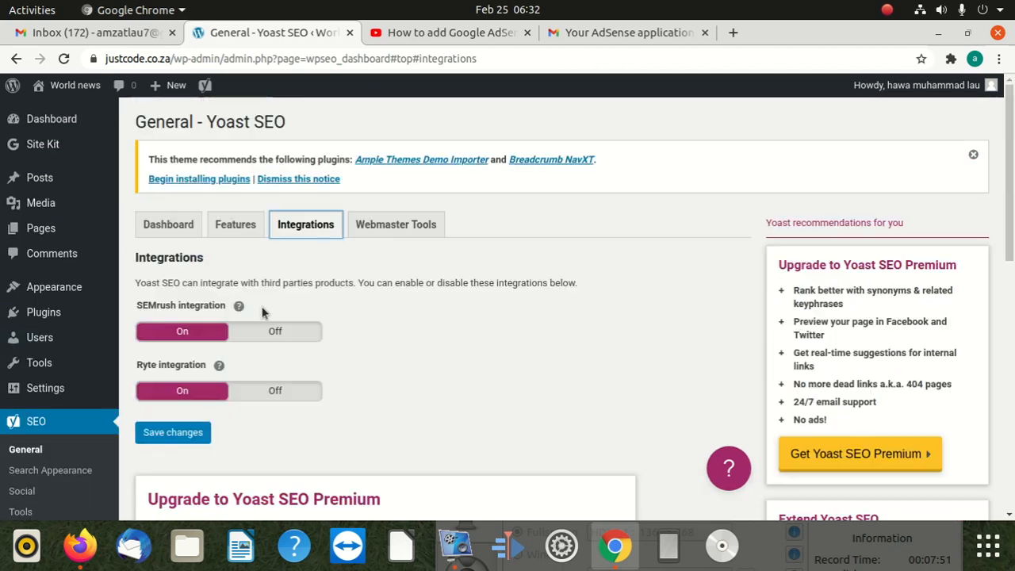
{"action": "left_click", "coordinate": [378, 226]}
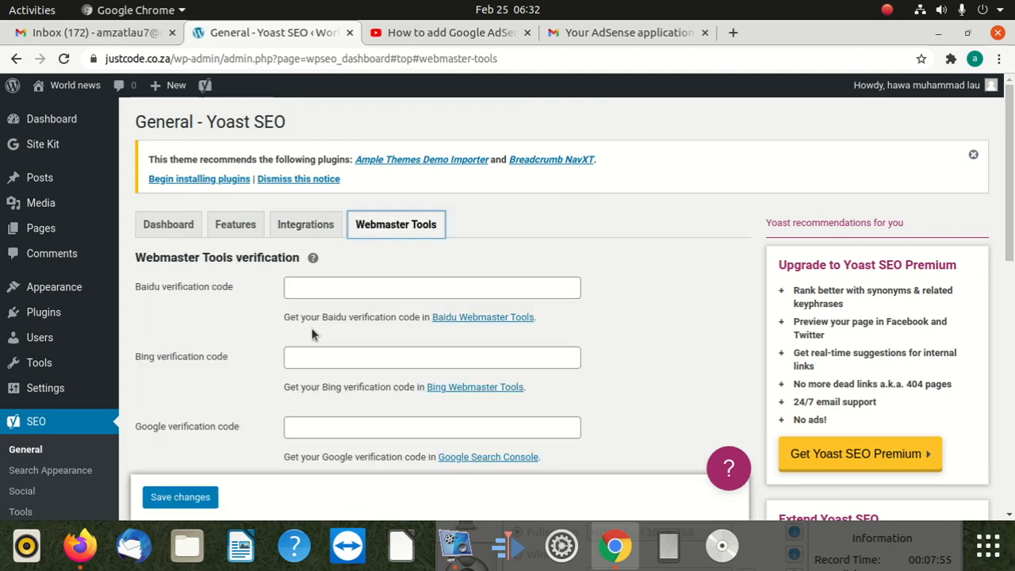
Step: Look through the Webmaster Tools verification code fields in Yoast SEO, and open the list of site users
{"action": "scroll", "coordinate": [270, 389], "scroll_direction": "down", "scroll_amount": 1}
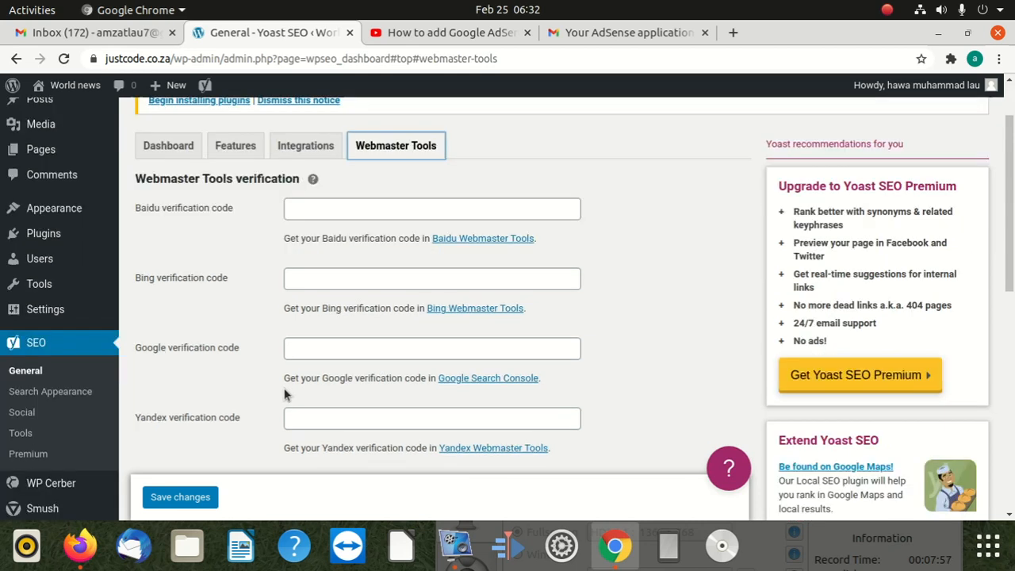
{"action": "scroll", "coordinate": [375, 352], "scroll_direction": "down", "scroll_amount": 1}
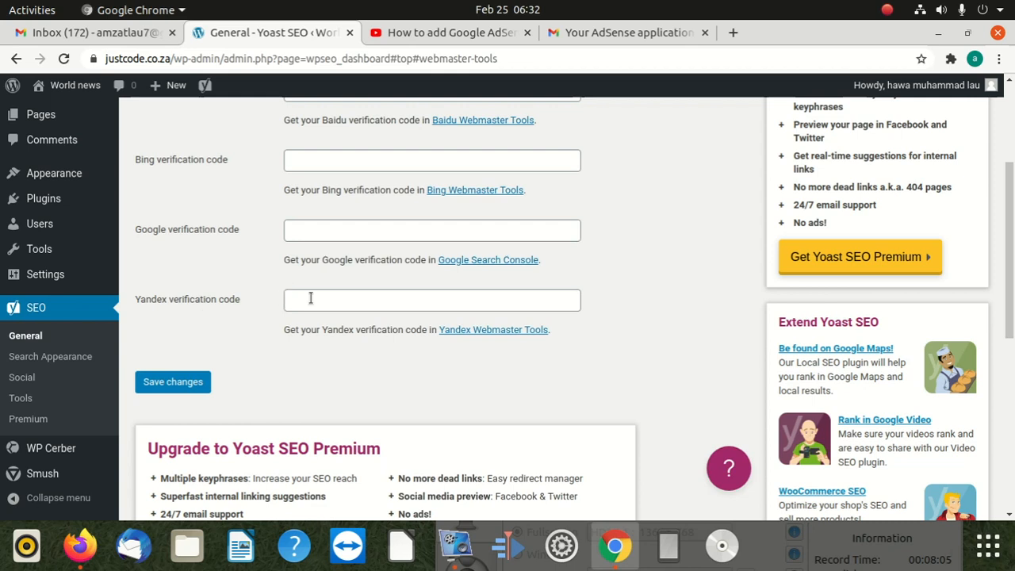
{"action": "scroll", "coordinate": [288, 300], "scroll_direction": "up", "scroll_amount": 1}
{"action": "scroll", "coordinate": [288, 300], "scroll_direction": "up", "scroll_amount": 3}
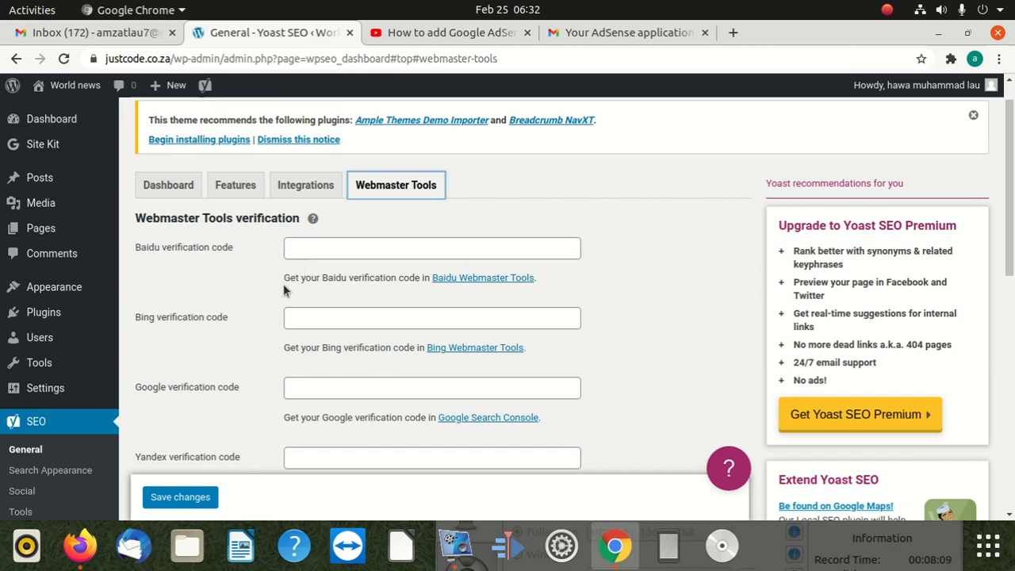
{"action": "scroll", "coordinate": [284, 289], "scroll_direction": "down", "scroll_amount": 2}
{"action": "scroll", "coordinate": [285, 300], "scroll_direction": "down", "scroll_amount": 6}
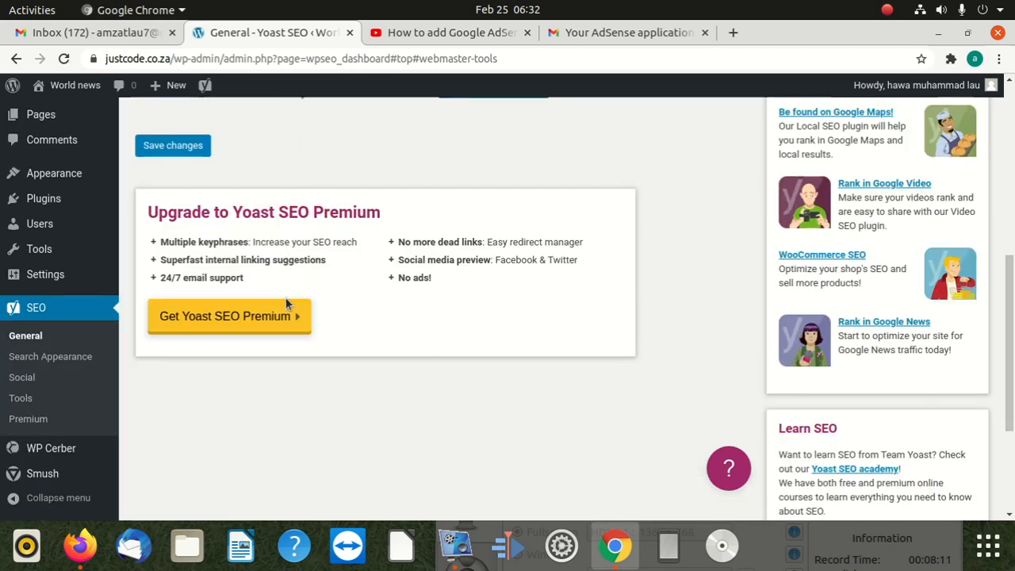
{"action": "scroll", "coordinate": [287, 302], "scroll_direction": "down", "scroll_amount": 3}
{"action": "scroll", "coordinate": [288, 302], "scroll_direction": "up", "scroll_amount": 5}
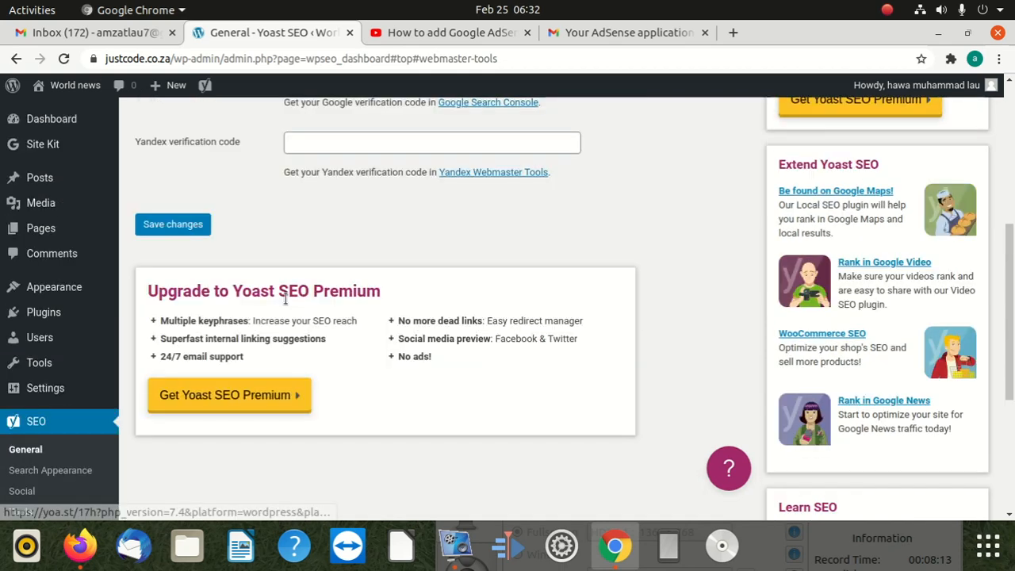
{"action": "scroll", "coordinate": [285, 315], "scroll_direction": "down", "scroll_amount": 6}
{"action": "scroll", "coordinate": [284, 317], "scroll_direction": "up", "scroll_amount": 1}
{"action": "scroll", "coordinate": [284, 321], "scroll_direction": "up", "scroll_amount": 1}
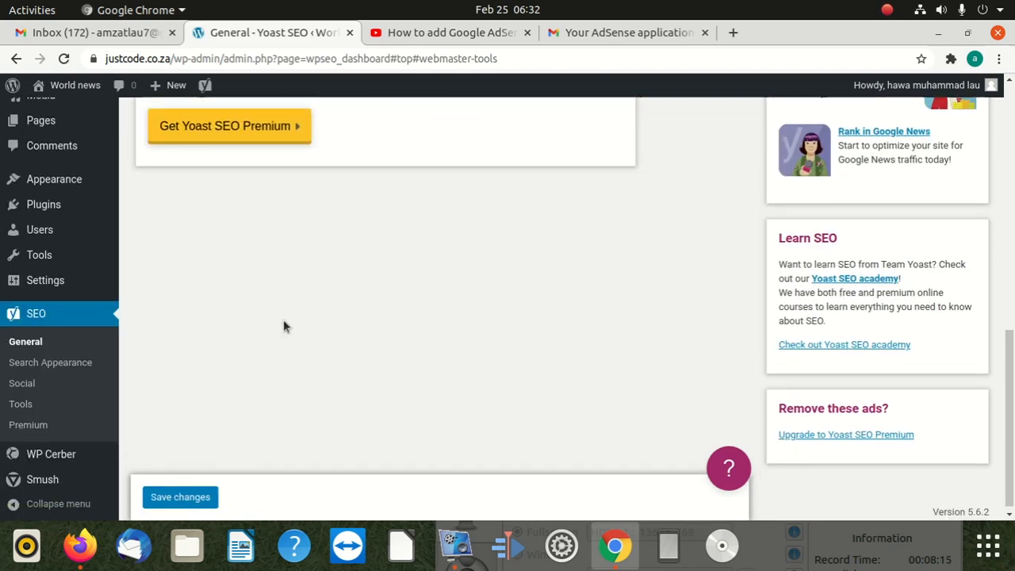
{"action": "scroll", "coordinate": [207, 451], "scroll_direction": "up", "scroll_amount": 4}
{"action": "scroll", "coordinate": [206, 450], "scroll_direction": "up", "scroll_amount": 4}
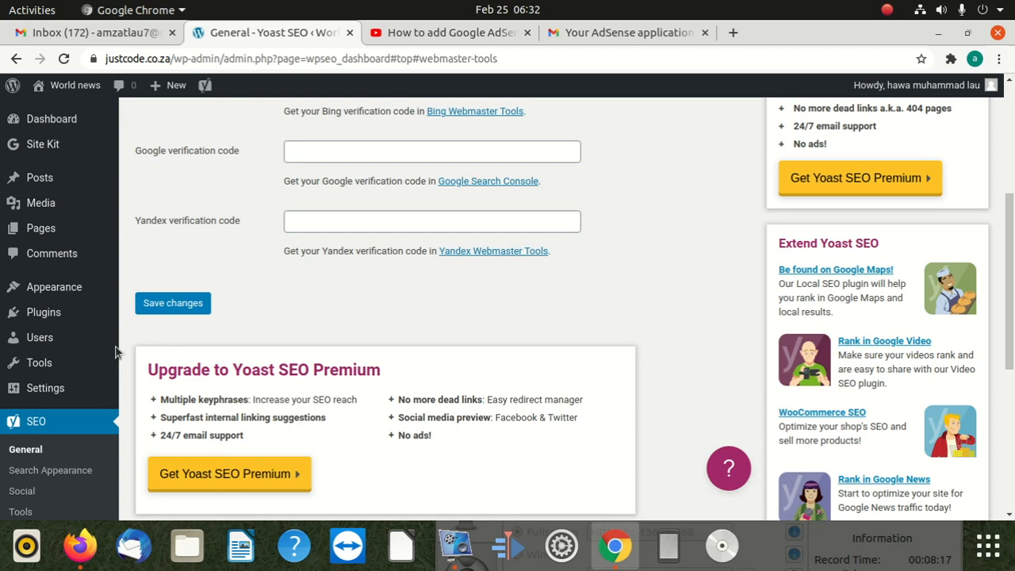
{"action": "mouse_move", "coordinate": [49, 339]}
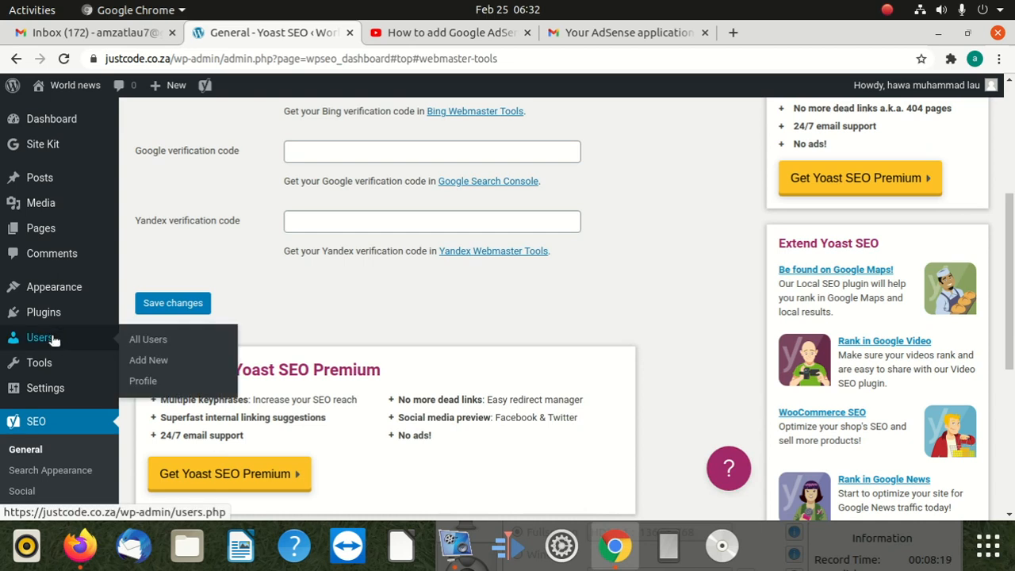
{"action": "left_click", "coordinate": [51, 338]}
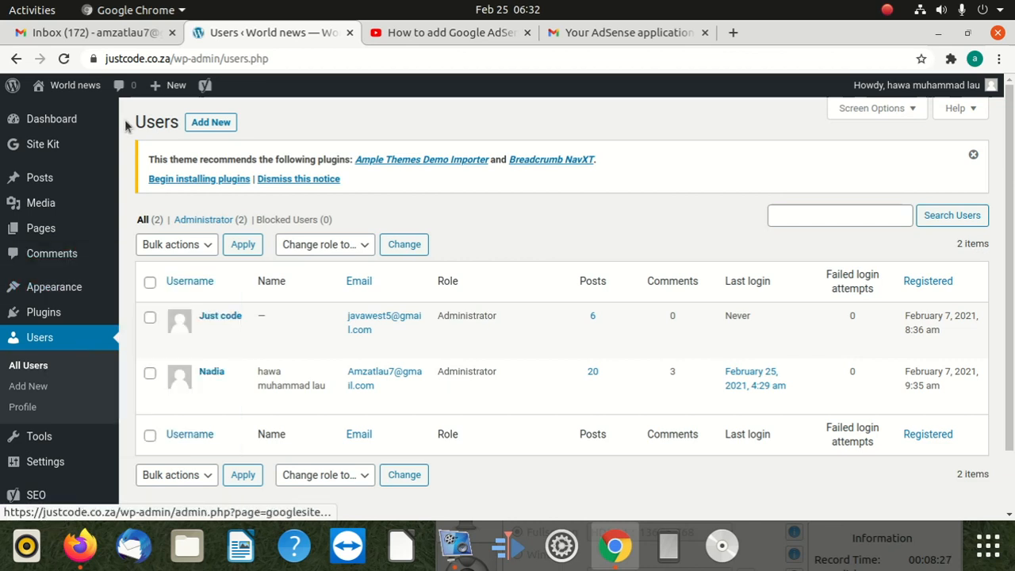
Step: Open the WordPress dashboard and read through the recent comments in the activity overview
{"action": "left_click", "coordinate": [74, 125]}
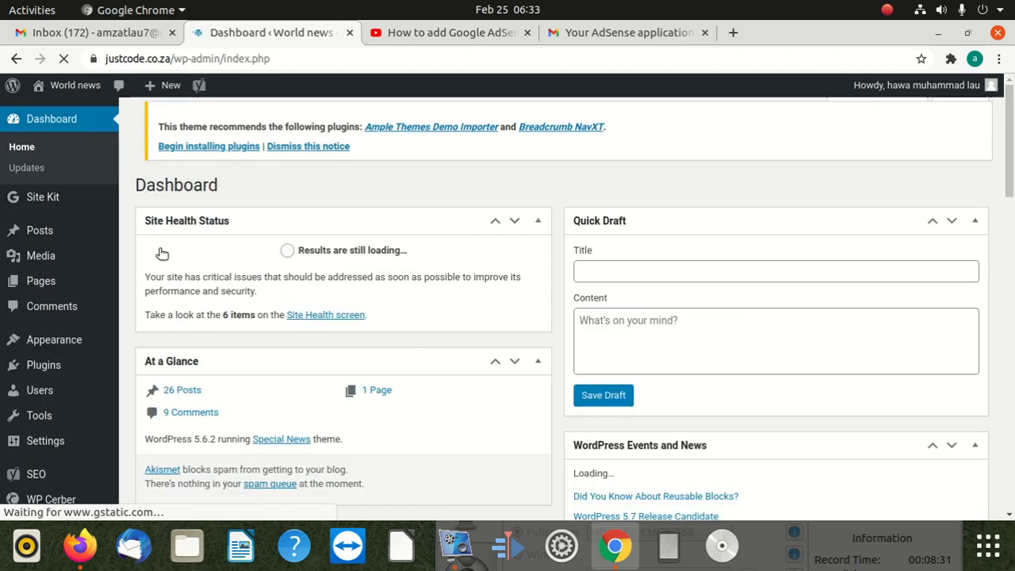
{"action": "scroll", "coordinate": [256, 307], "scroll_direction": "down", "scroll_amount": 5}
{"action": "scroll", "coordinate": [256, 307], "scroll_direction": "down", "scroll_amount": 5}
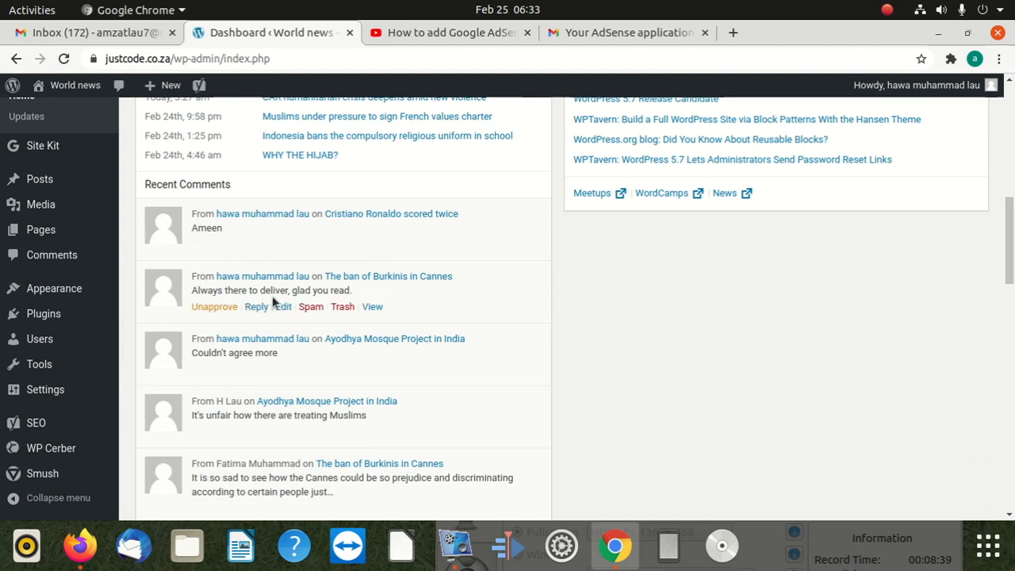
{"action": "scroll", "coordinate": [352, 339], "scroll_direction": "down", "scroll_amount": 1}
{"action": "scroll", "coordinate": [352, 339], "scroll_direction": "down", "scroll_amount": 1}
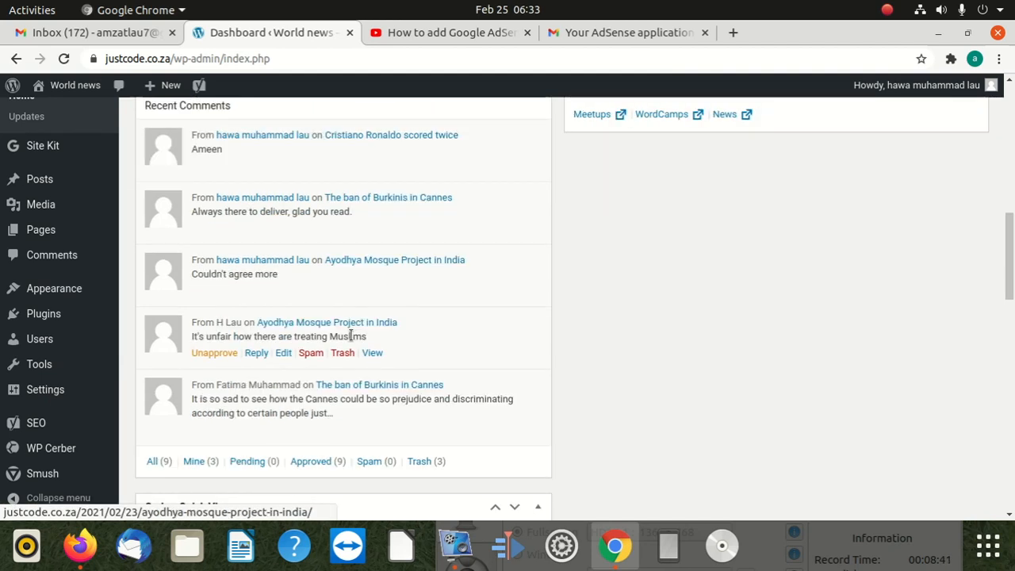
{"action": "scroll", "coordinate": [351, 336], "scroll_direction": "down", "scroll_amount": 1}
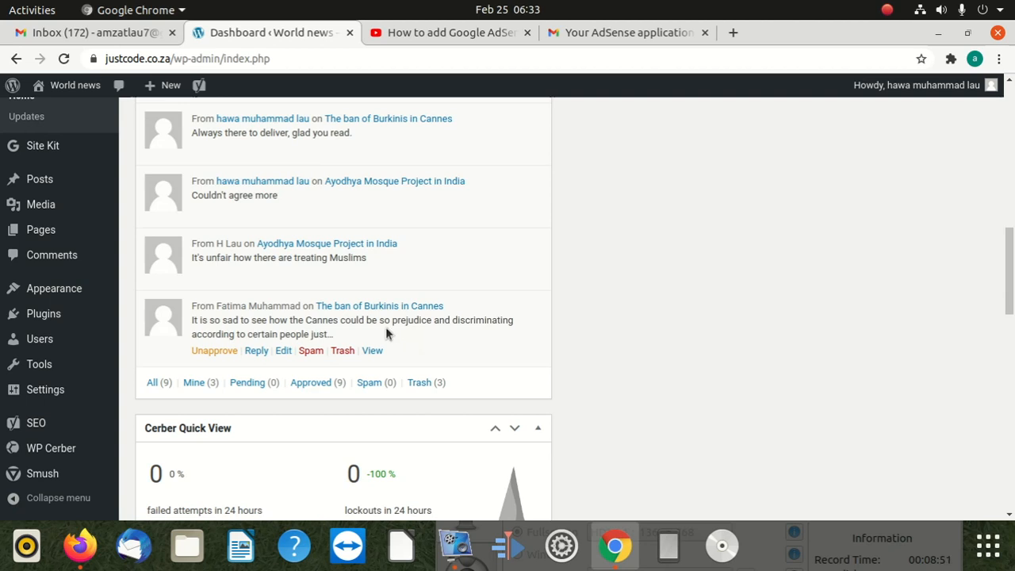
{"action": "scroll", "coordinate": [333, 345], "scroll_direction": "down", "scroll_amount": 1}
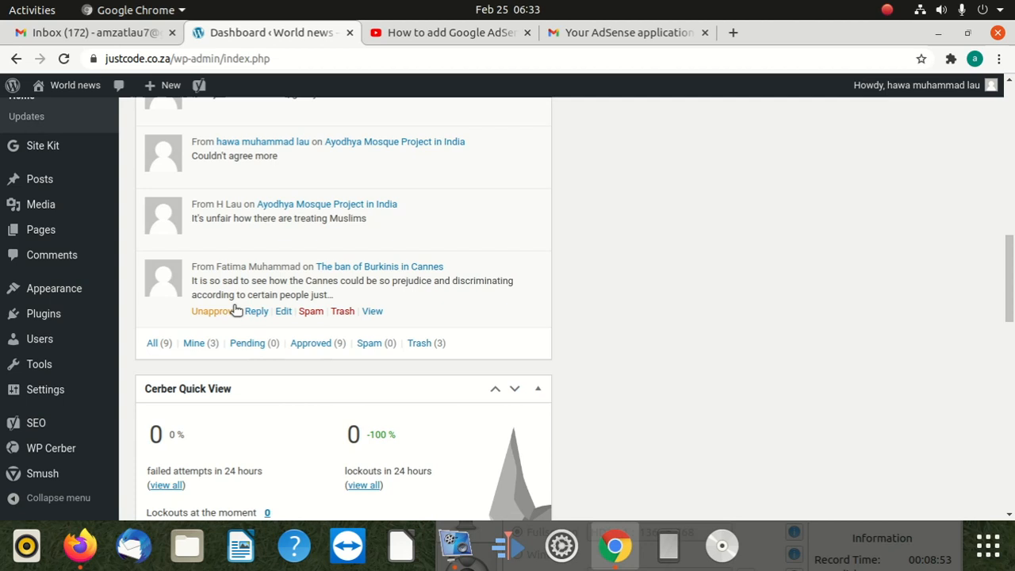
Step: Review the Cerber Quick View security information and the Site Kit Summary on the dashboard
{"action": "scroll", "coordinate": [243, 346], "scroll_direction": "down", "scroll_amount": 6}
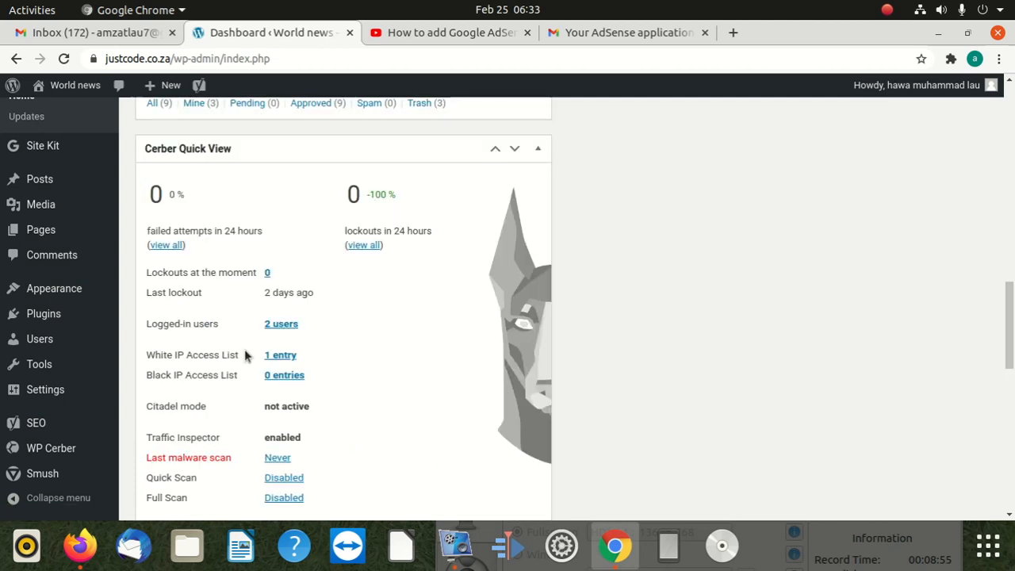
{"action": "scroll", "coordinate": [244, 355], "scroll_direction": "down", "scroll_amount": 1}
{"action": "scroll", "coordinate": [244, 354], "scroll_direction": "up", "scroll_amount": 1}
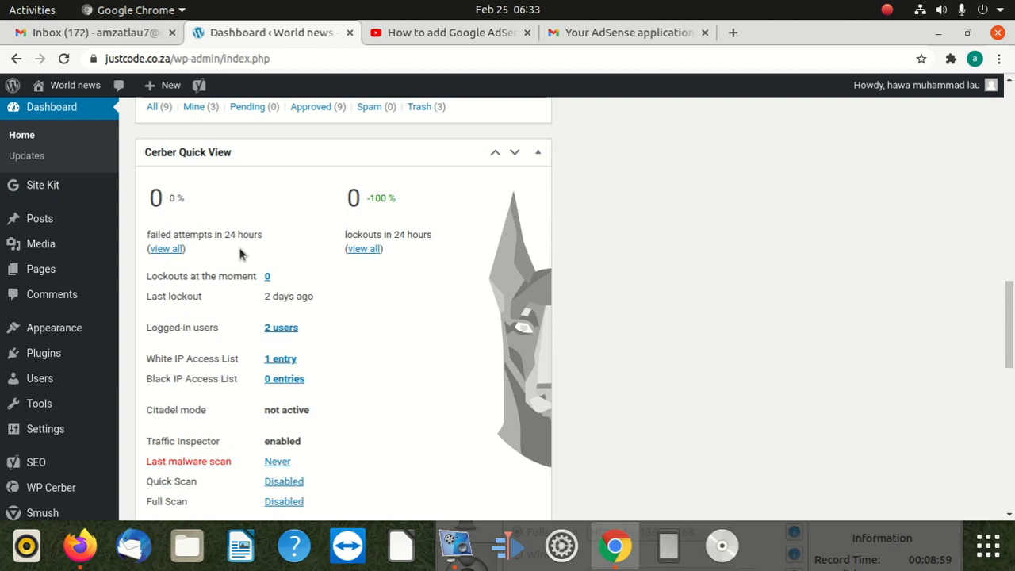
{"action": "scroll", "coordinate": [262, 279], "scroll_direction": "up", "scroll_amount": 2}
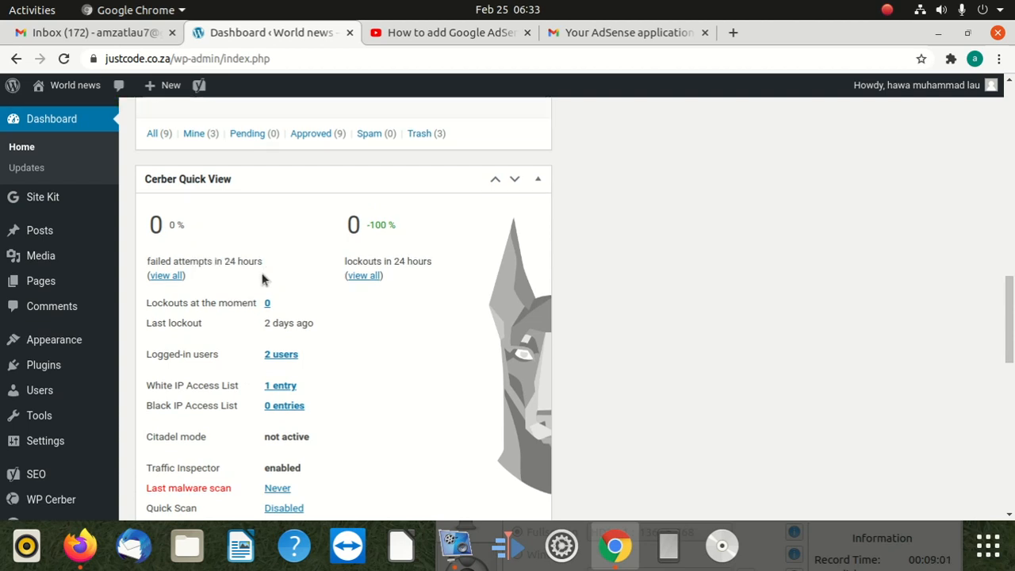
{"action": "scroll", "coordinate": [262, 275], "scroll_direction": "up", "scroll_amount": 1}
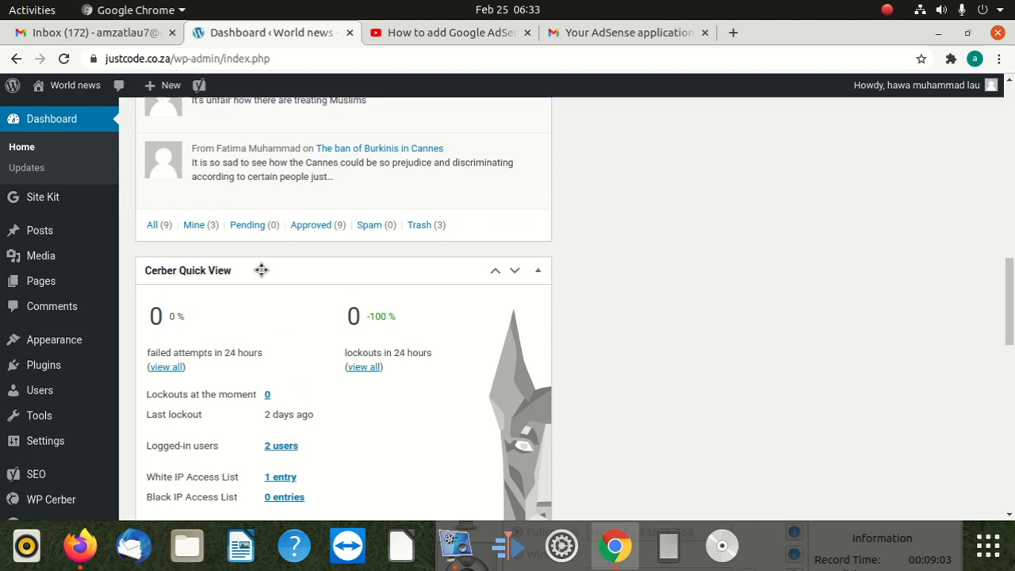
{"action": "scroll", "coordinate": [255, 294], "scroll_direction": "down", "scroll_amount": 9}
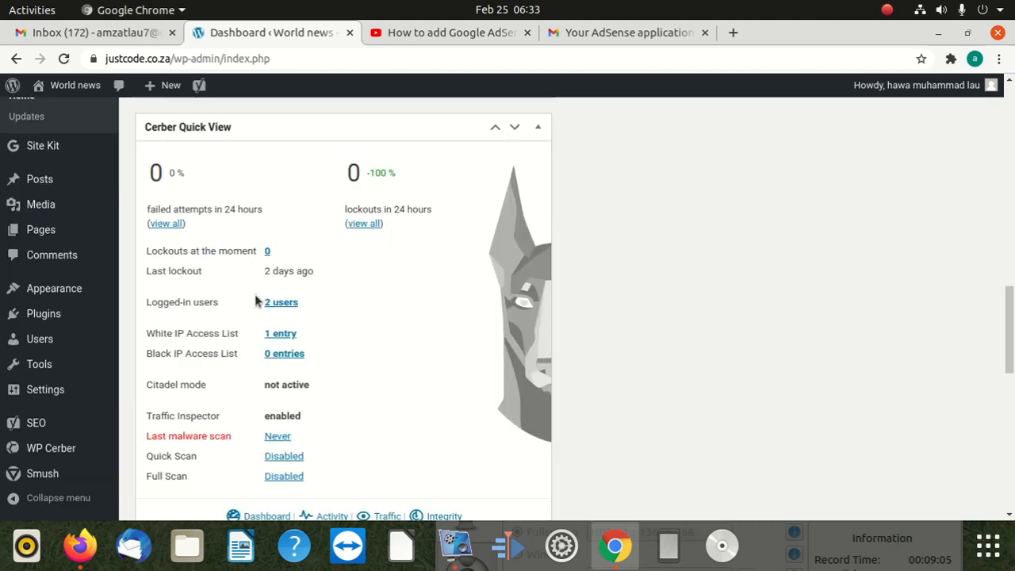
{"action": "scroll", "coordinate": [257, 302], "scroll_direction": "down", "scroll_amount": 3}
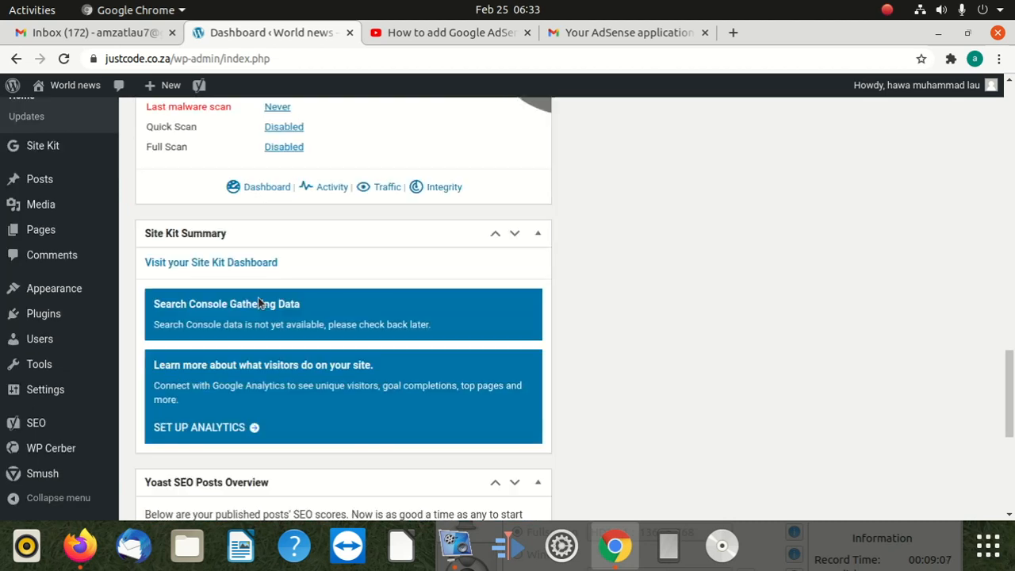
Step: List the posts without a focus keyphrase from the Yoast SEO Posts Overview, and move the "Hello world!" post to the trash
{"action": "scroll", "coordinate": [258, 302], "scroll_direction": "down", "scroll_amount": 6}
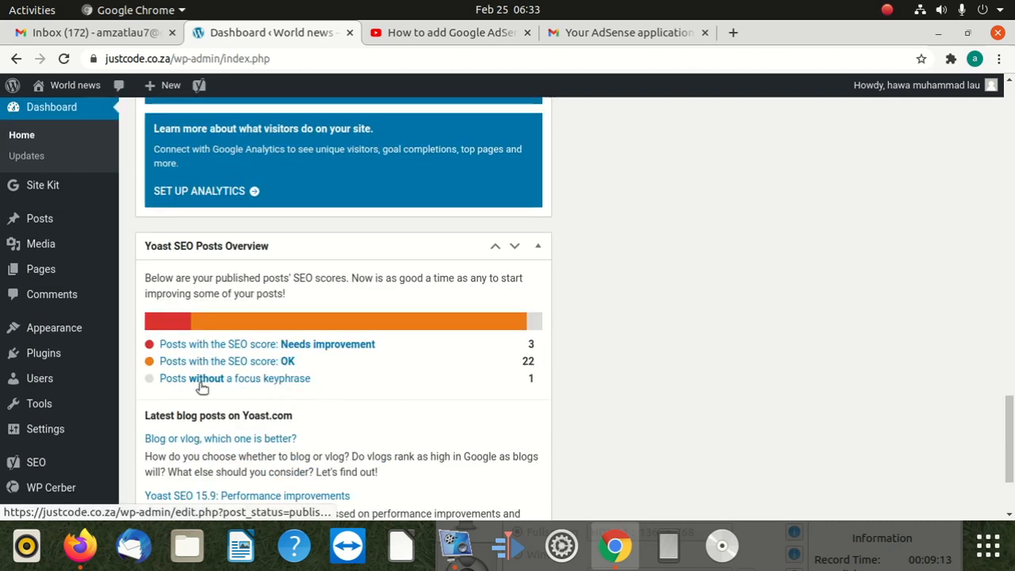
{"action": "left_click", "coordinate": [271, 384]}
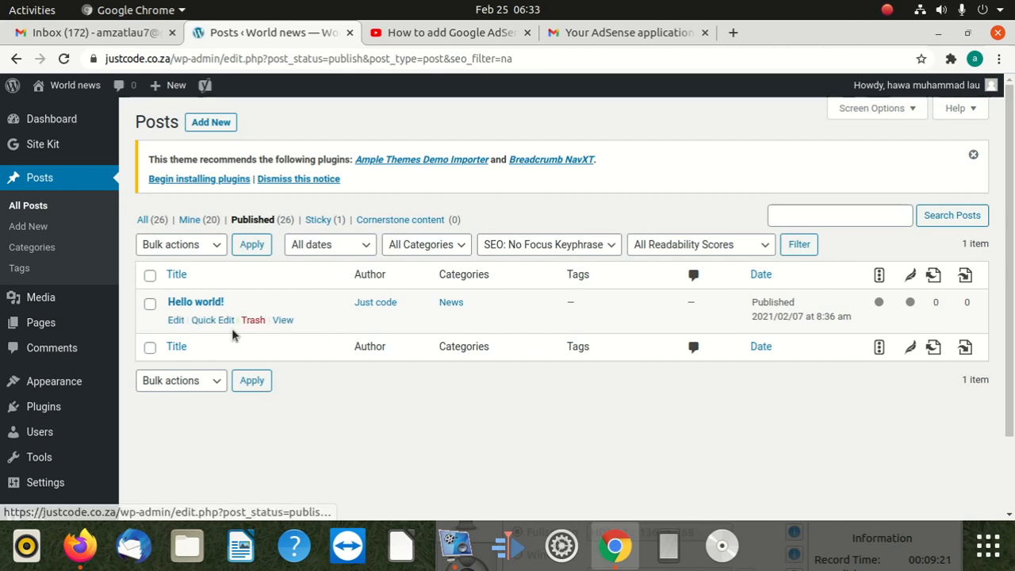
{"action": "left_click", "coordinate": [252, 320]}
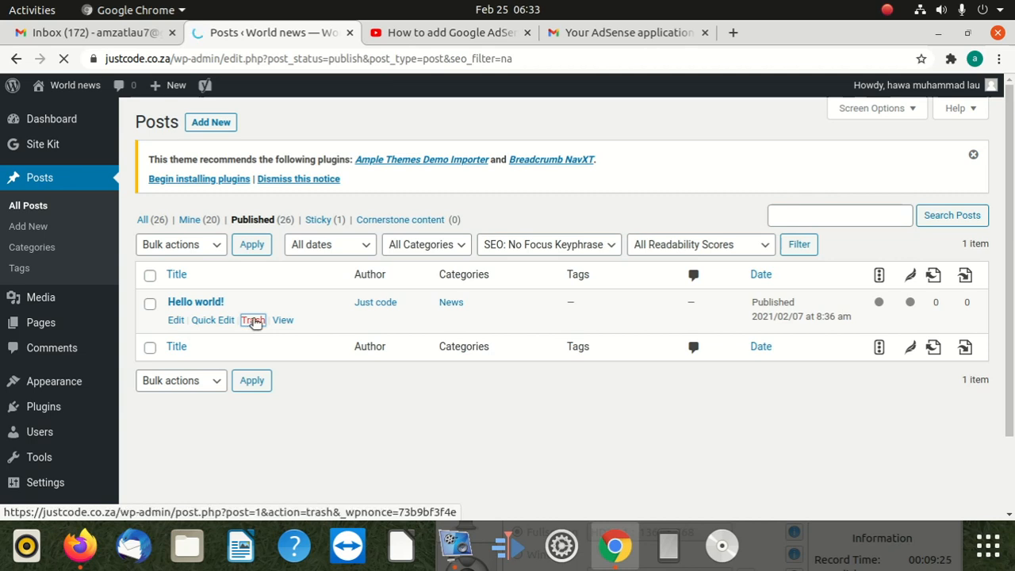
{"action": "scroll", "coordinate": [254, 321], "scroll_direction": "down", "scroll_amount": 2}
{"action": "scroll", "coordinate": [254, 327], "scroll_direction": "down", "scroll_amount": 1}
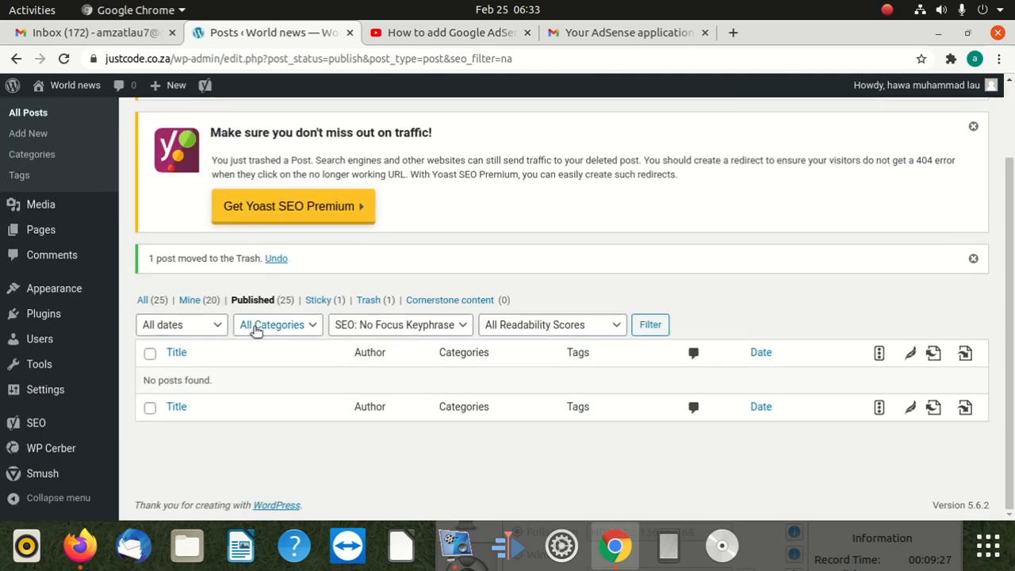
{"action": "scroll", "coordinate": [256, 328], "scroll_direction": "up", "scroll_amount": 3}
Step: Return to the dashboard and recheck the post scores in the Yoast SEO Posts Overview
{"action": "left_click", "coordinate": [70, 119]}
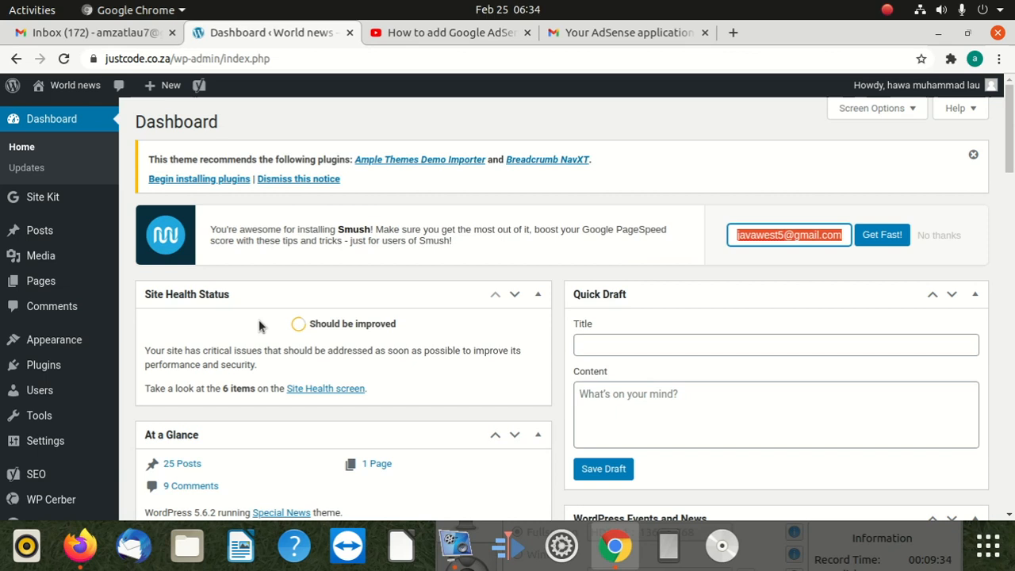
{"action": "scroll", "coordinate": [270, 336], "scroll_direction": "down", "scroll_amount": 8}
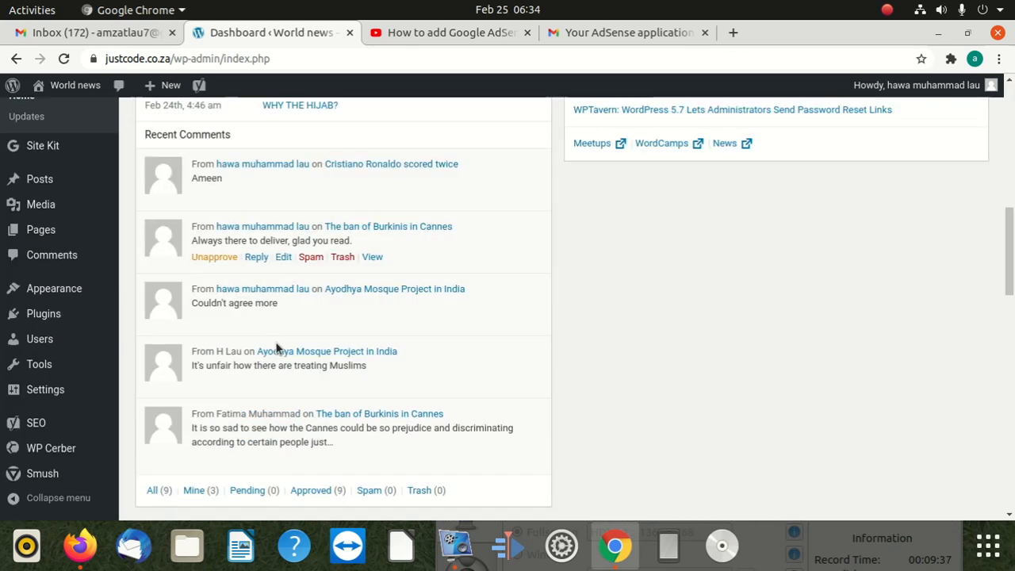
{"action": "scroll", "coordinate": [277, 348], "scroll_direction": "down", "scroll_amount": 10}
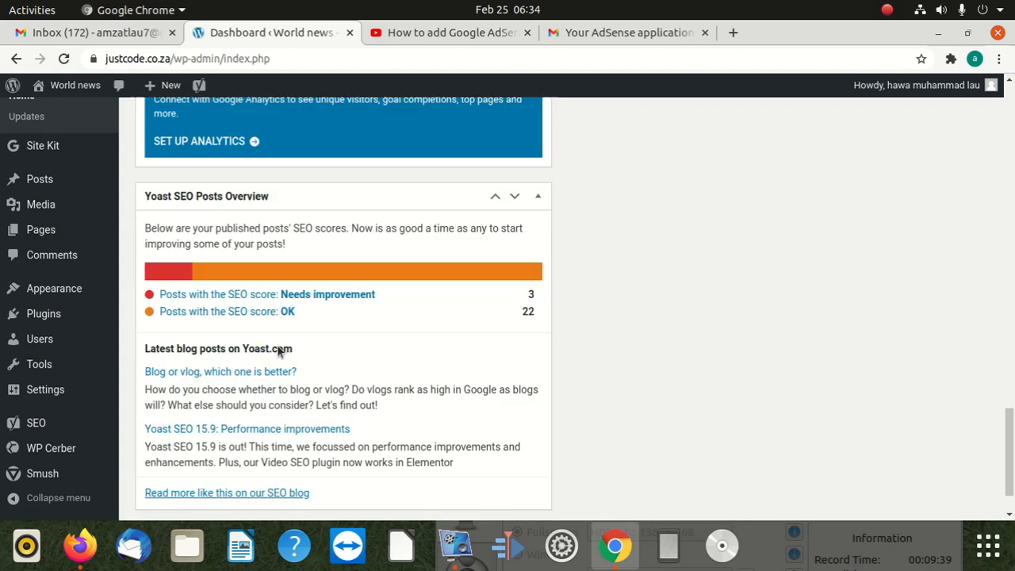
{"action": "scroll", "coordinate": [277, 348], "scroll_direction": "down", "scroll_amount": 2}
{"action": "scroll", "coordinate": [276, 350], "scroll_direction": "up", "scroll_amount": 8}
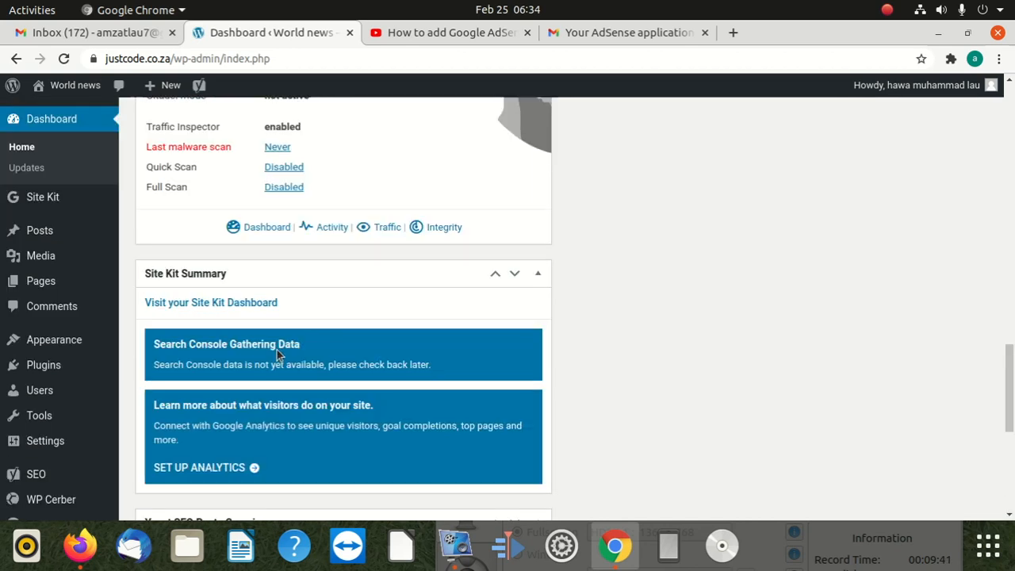
Step: Open the post categories and review the list from Advice corner to Sport
{"action": "scroll", "coordinate": [278, 352], "scroll_direction": "up", "scroll_amount": 12}
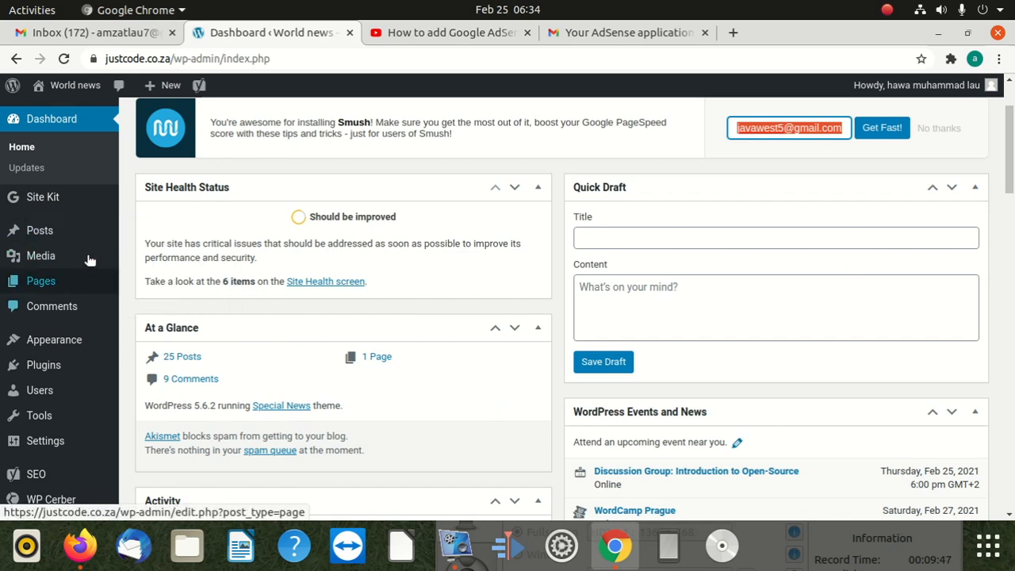
{"action": "mouse_move", "coordinate": [44, 229]}
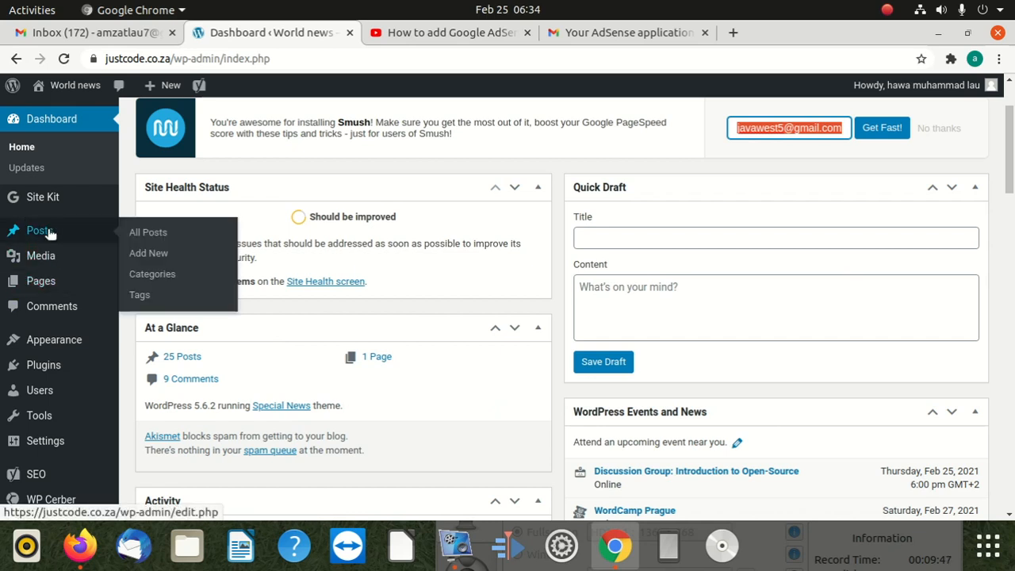
{"action": "left_click", "coordinate": [171, 282]}
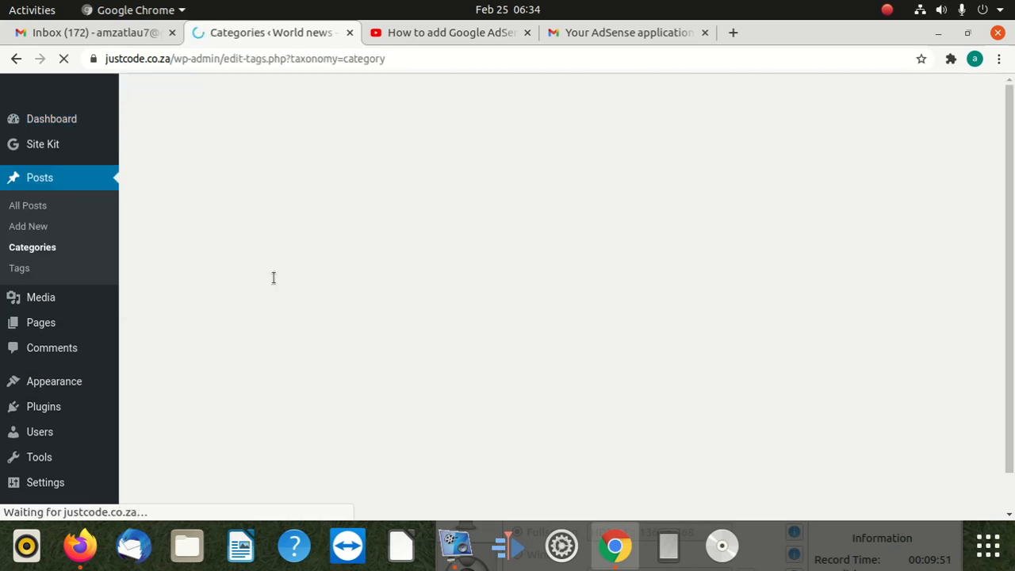
{"action": "scroll", "coordinate": [278, 281], "scroll_direction": "down", "scroll_amount": 3}
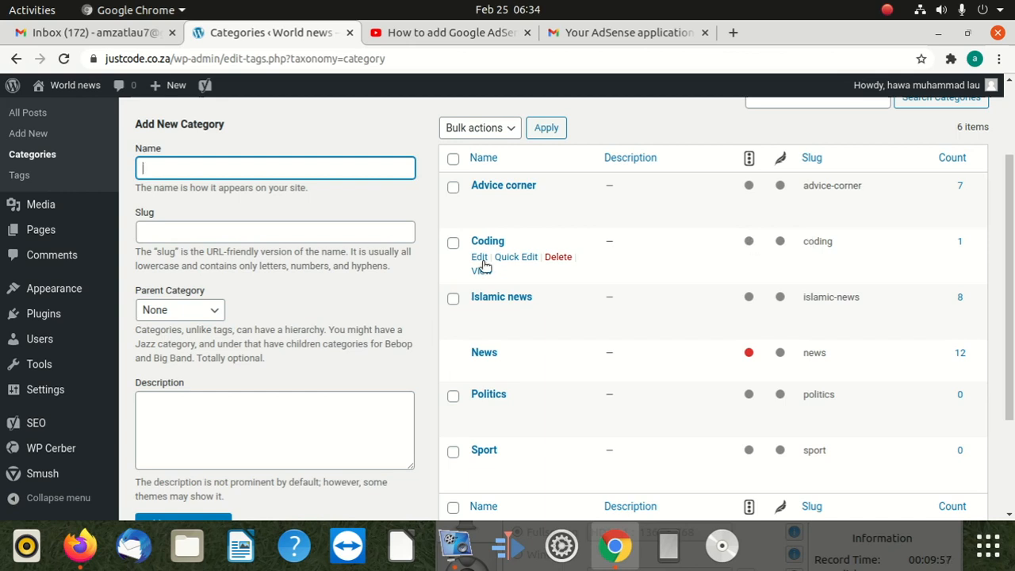
{"action": "scroll", "coordinate": [603, 327], "scroll_direction": "down", "scroll_amount": 3}
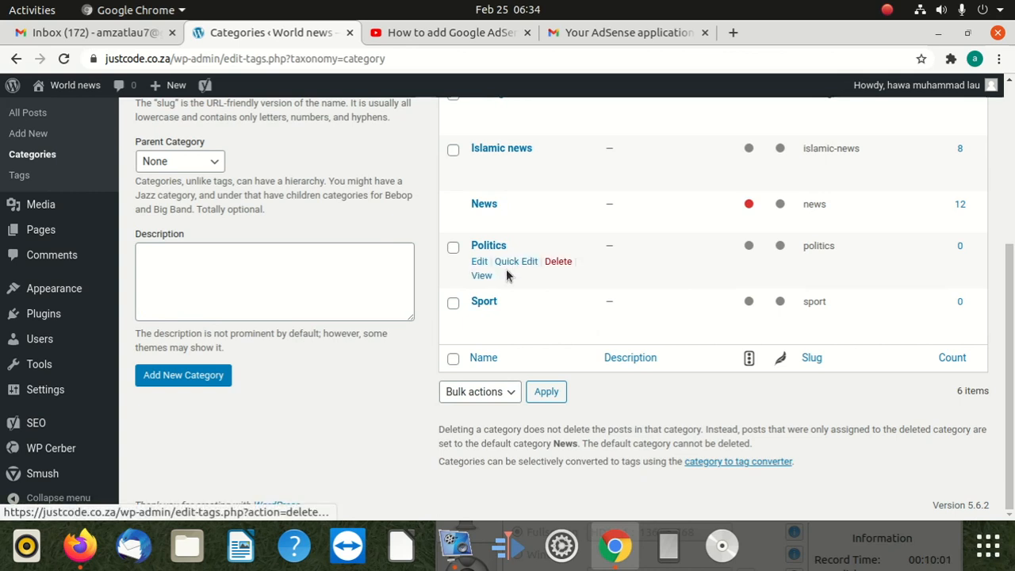
{"action": "scroll", "coordinate": [506, 275], "scroll_direction": "up", "scroll_amount": 5}
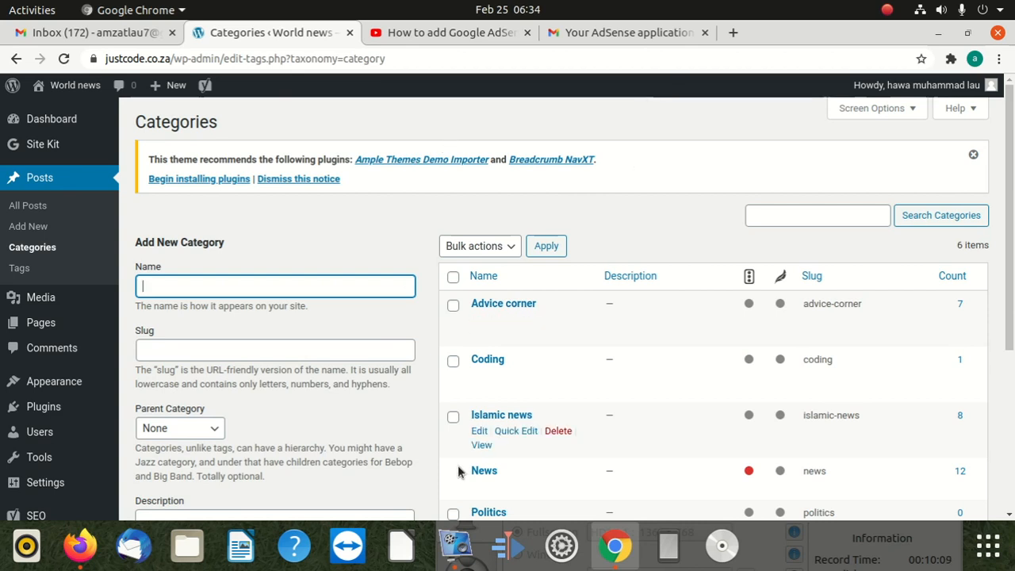
{"action": "left_click", "coordinate": [453, 555]}
{"action": "left_click_drag", "start_coordinate": [599, 462], "coordinate": [526, 164]}
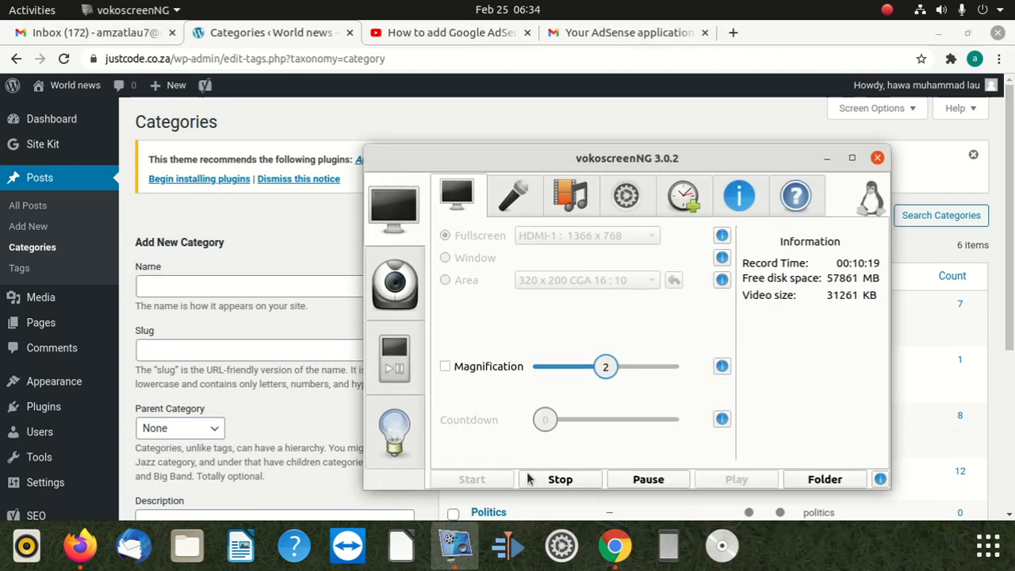